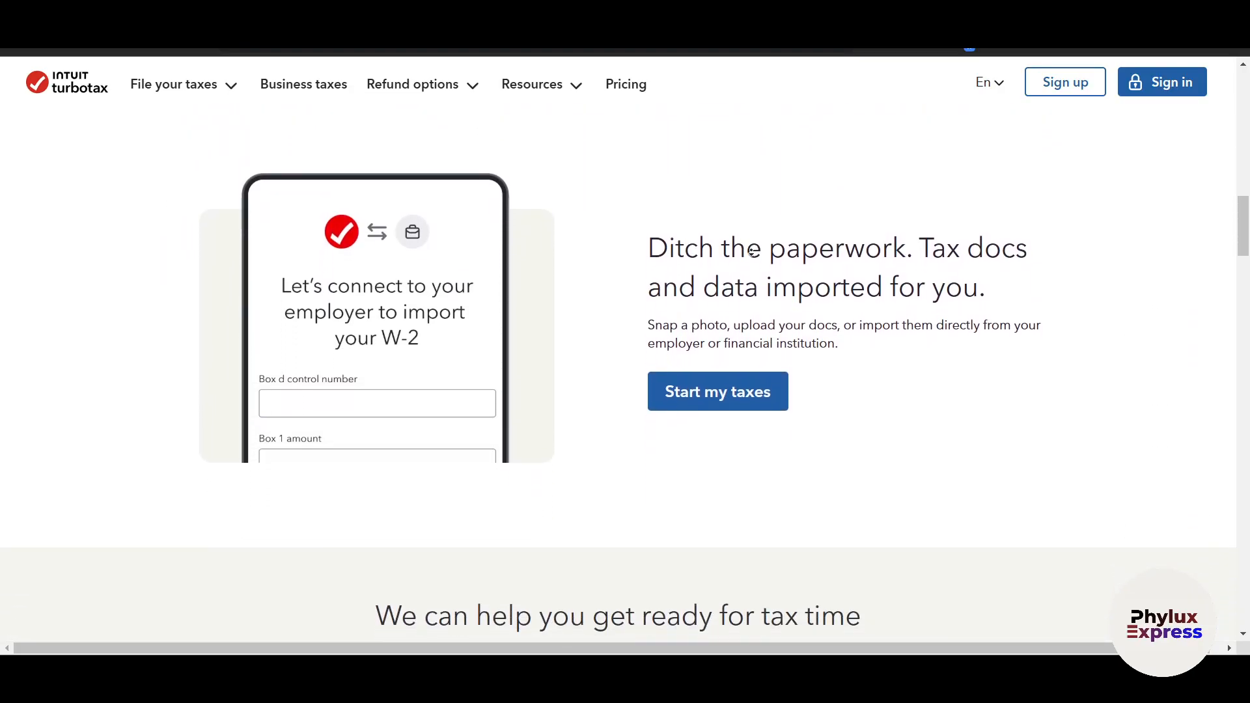
Examine the TurboTax homepage's three filing options, document import feature and tax-time preparation resources
middle_click(751, 250)
scroll(755, 267, "up", 3)
scroll(754, 267, "down", 5)
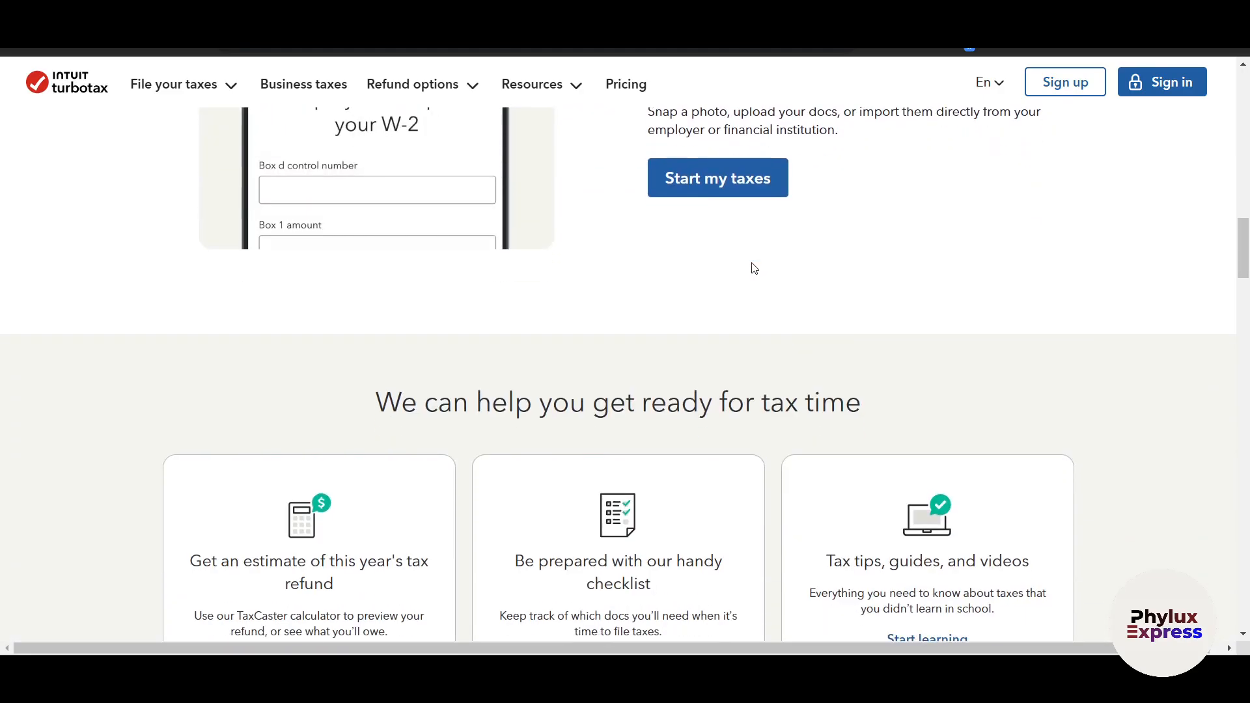
scroll(754, 268, "down", 3)
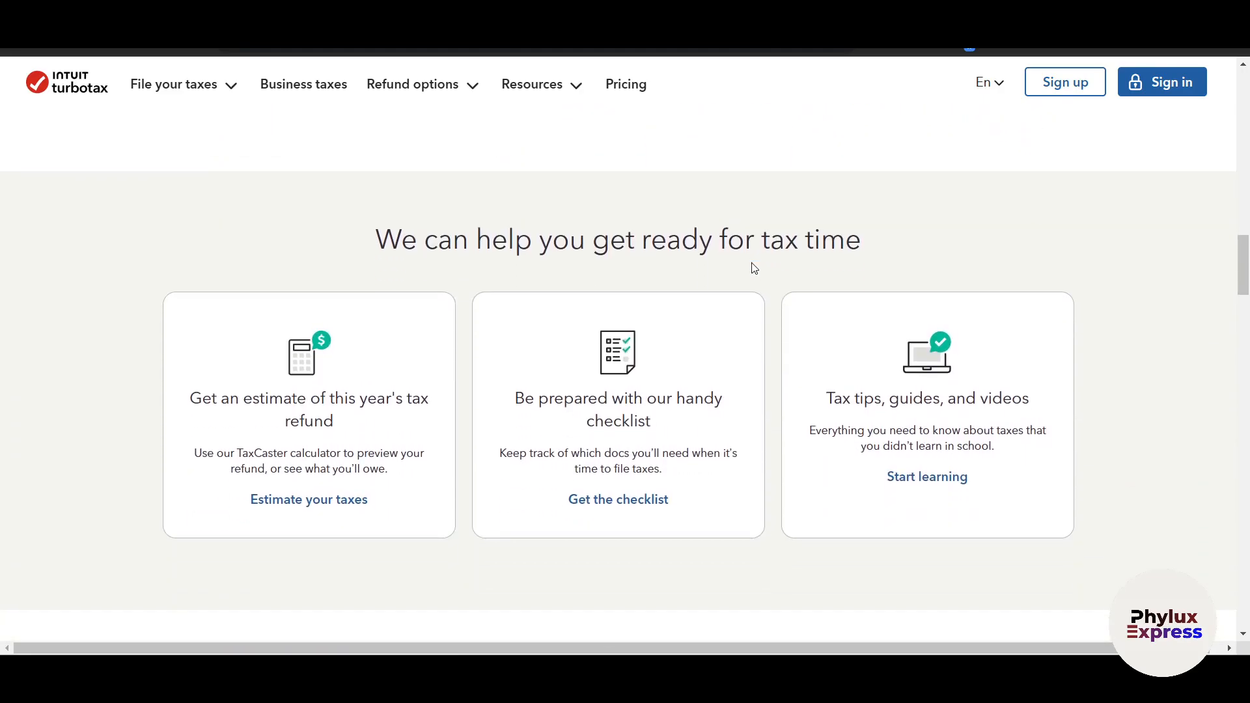
scroll(754, 268, "up", 15)
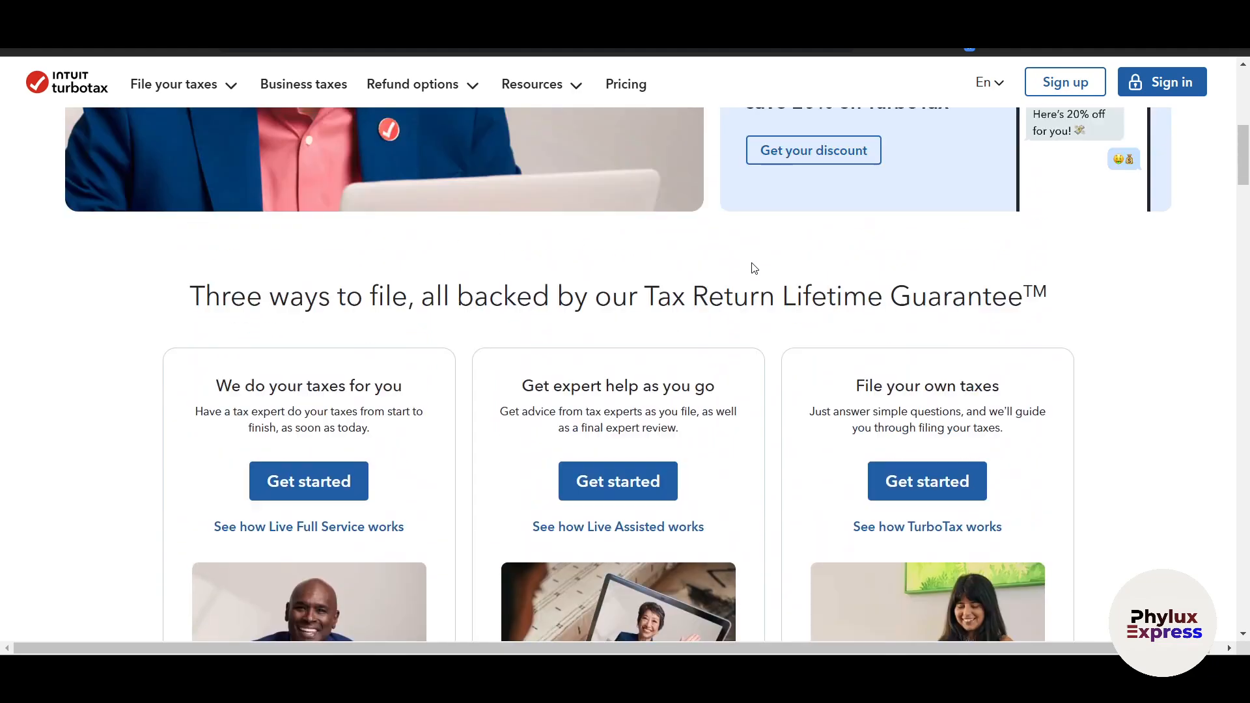
scroll(753, 268, "down", 12)
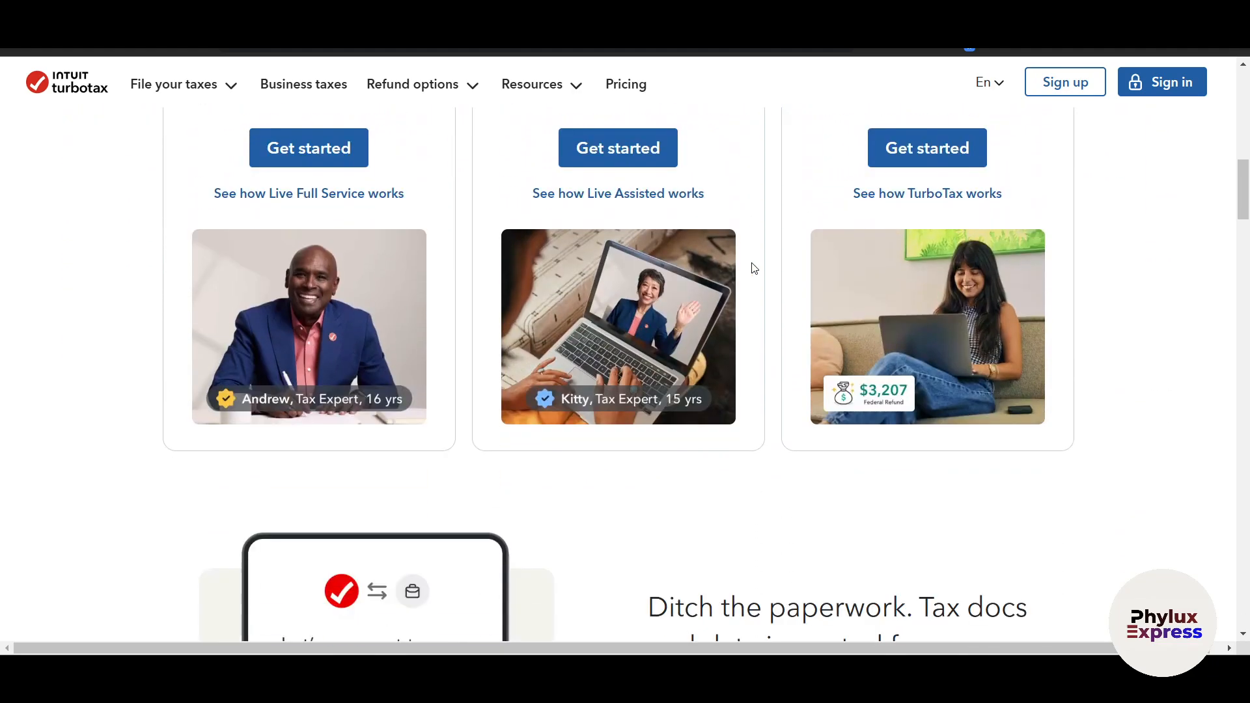
scroll(754, 269, "down", 4)
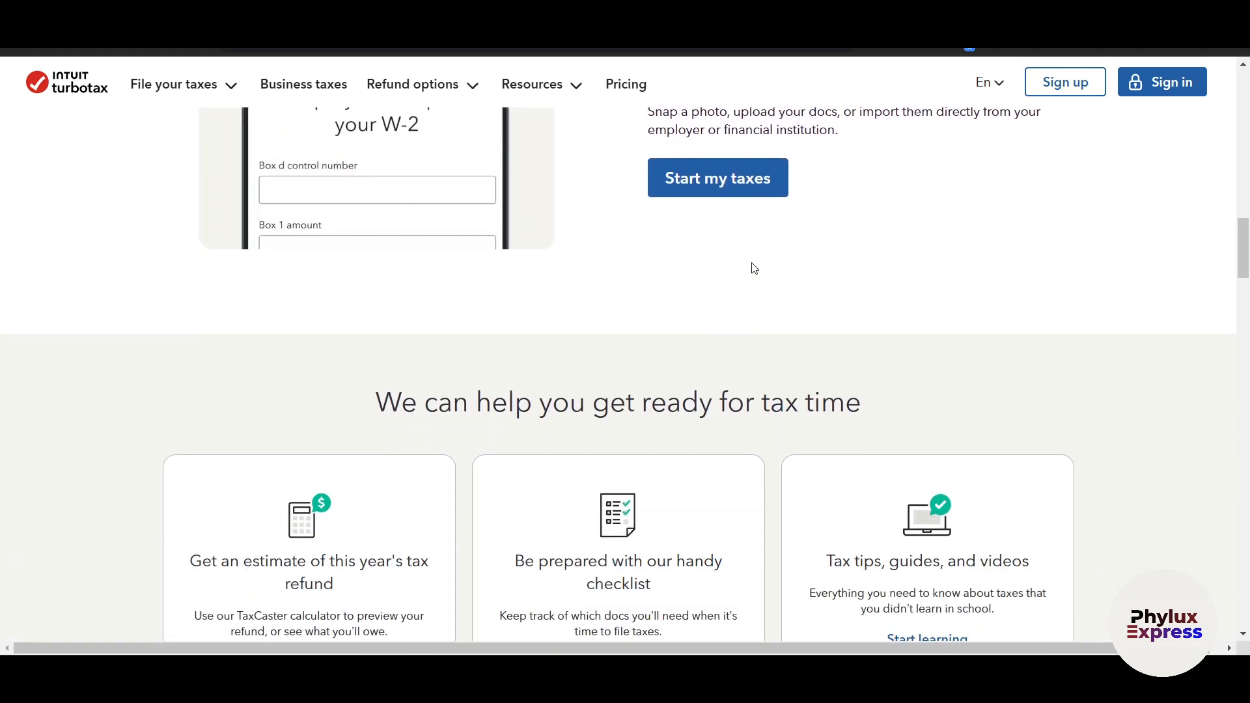
scroll(754, 269, "down", 2)
scroll(754, 269, "down", 2)
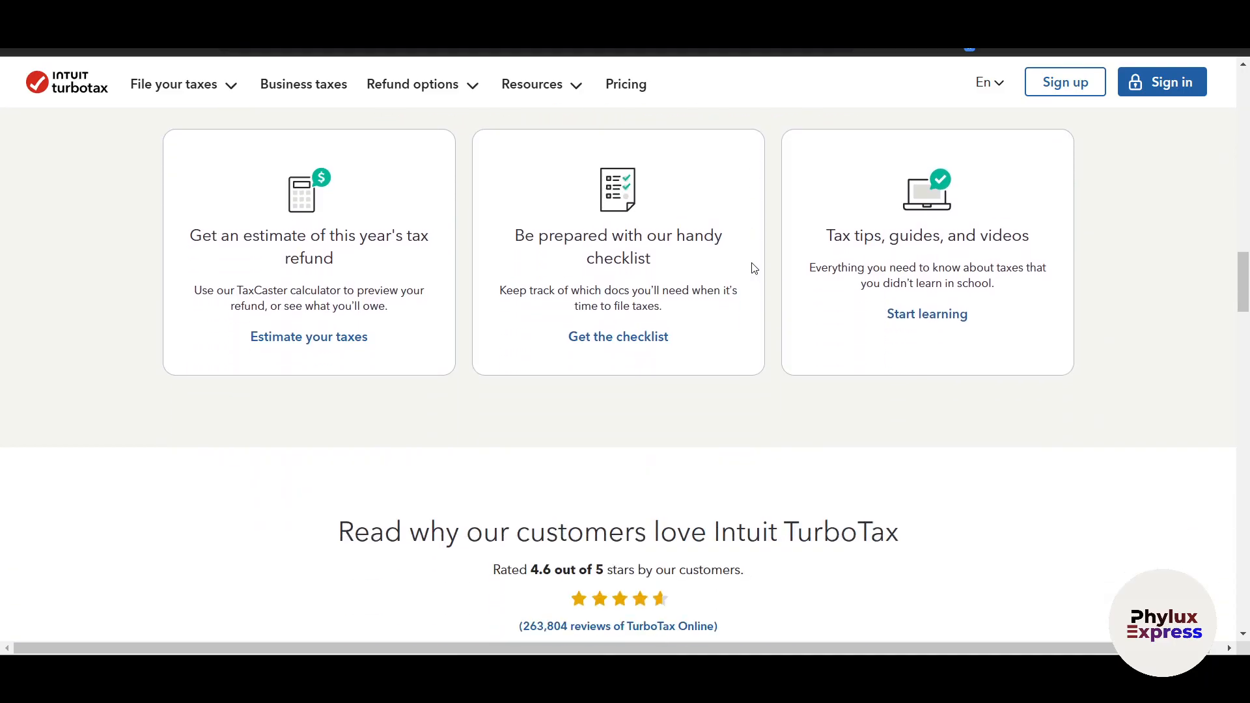
Review the homepage's customer reviews, guarantees, mobile app links and simple Form 1040 filing details
scroll(754, 268, "down", 3)
scroll(754, 268, "down", 3)
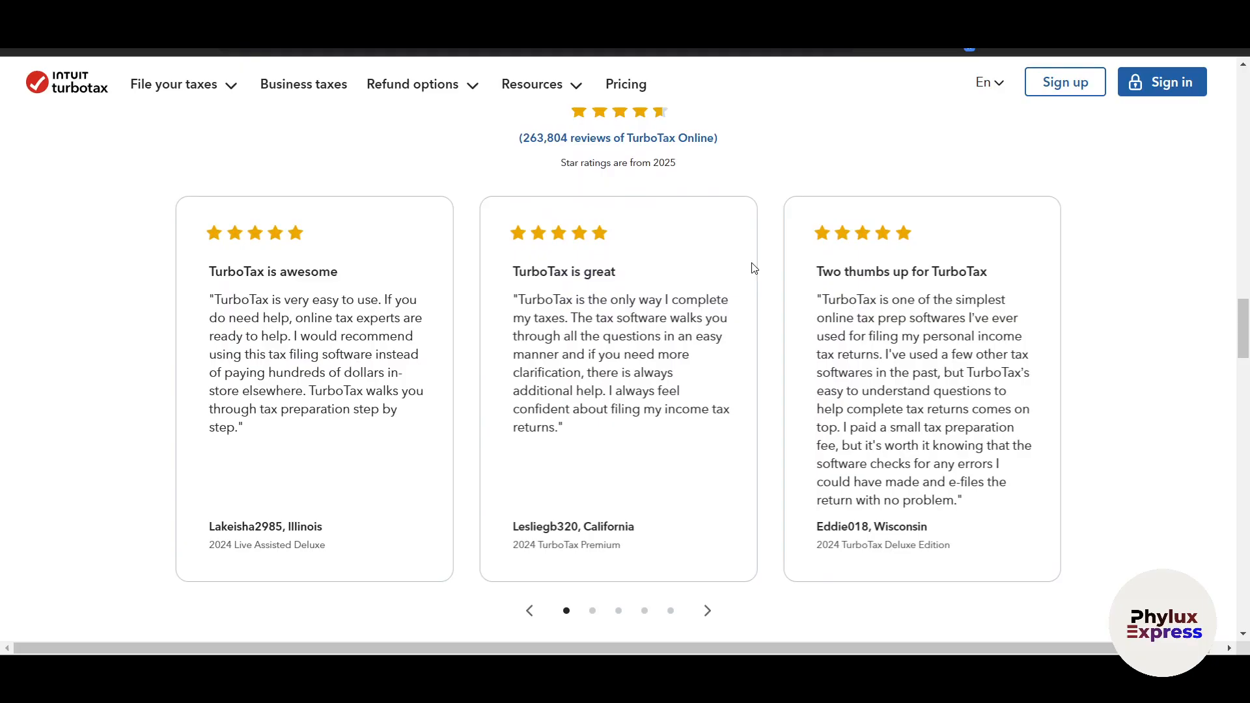
scroll(755, 268, "down", 5)
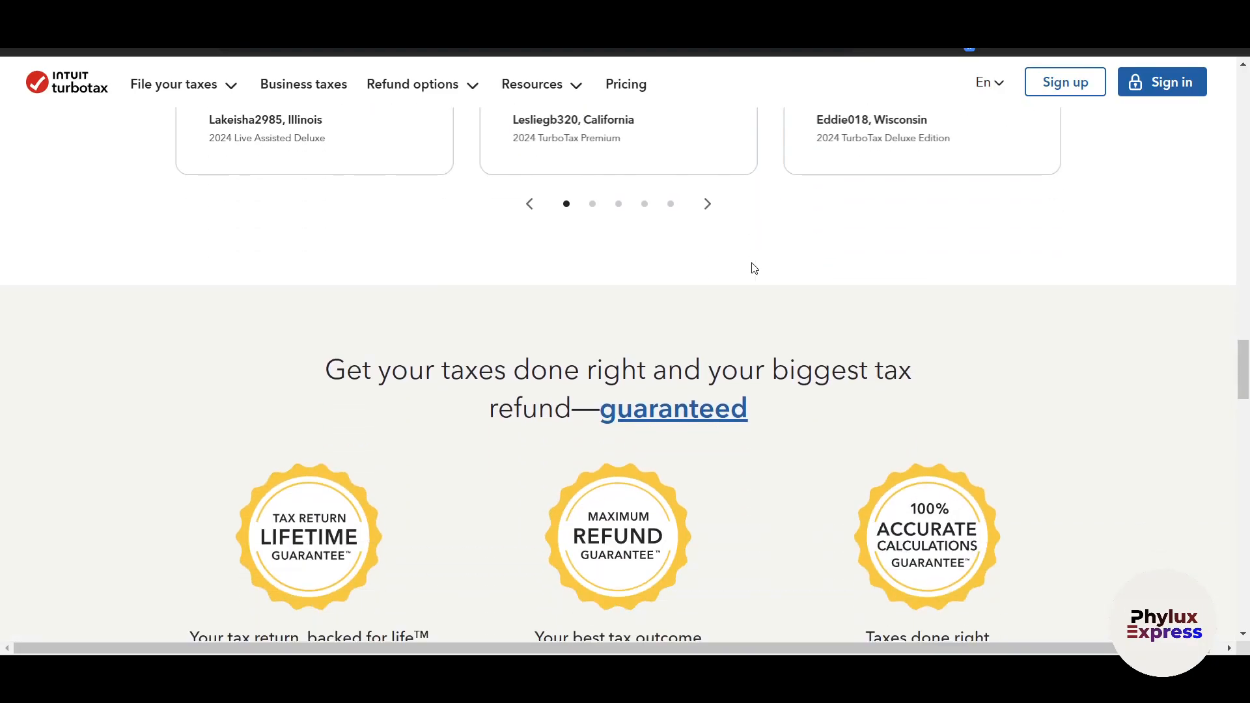
scroll(754, 269, "down", 3)
scroll(755, 269, "down", 4)
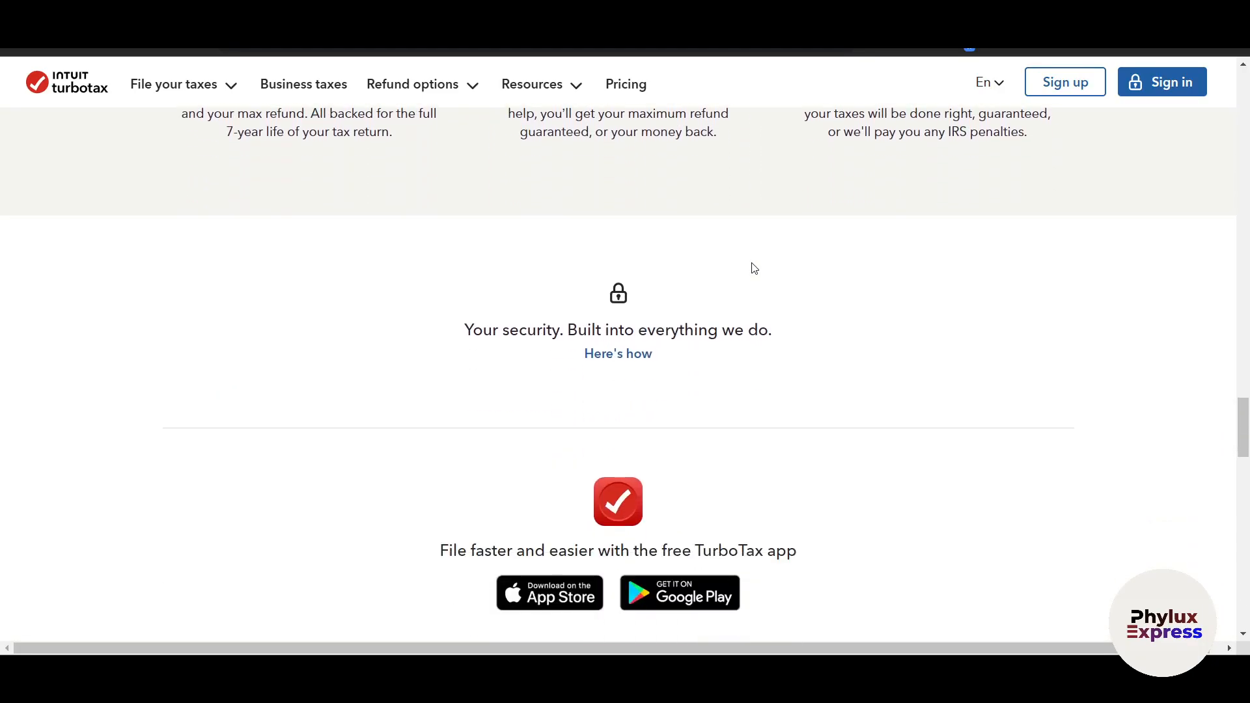
scroll(754, 268, "down", 3)
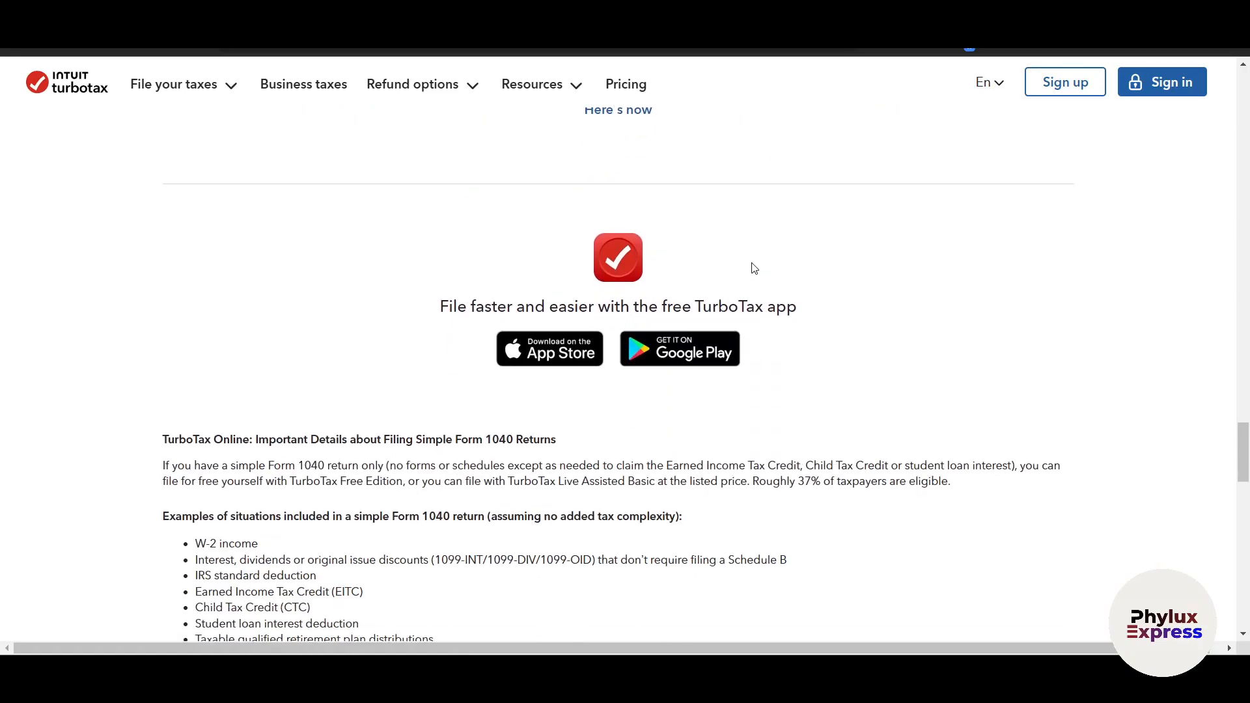
scroll(754, 269, "down", 2)
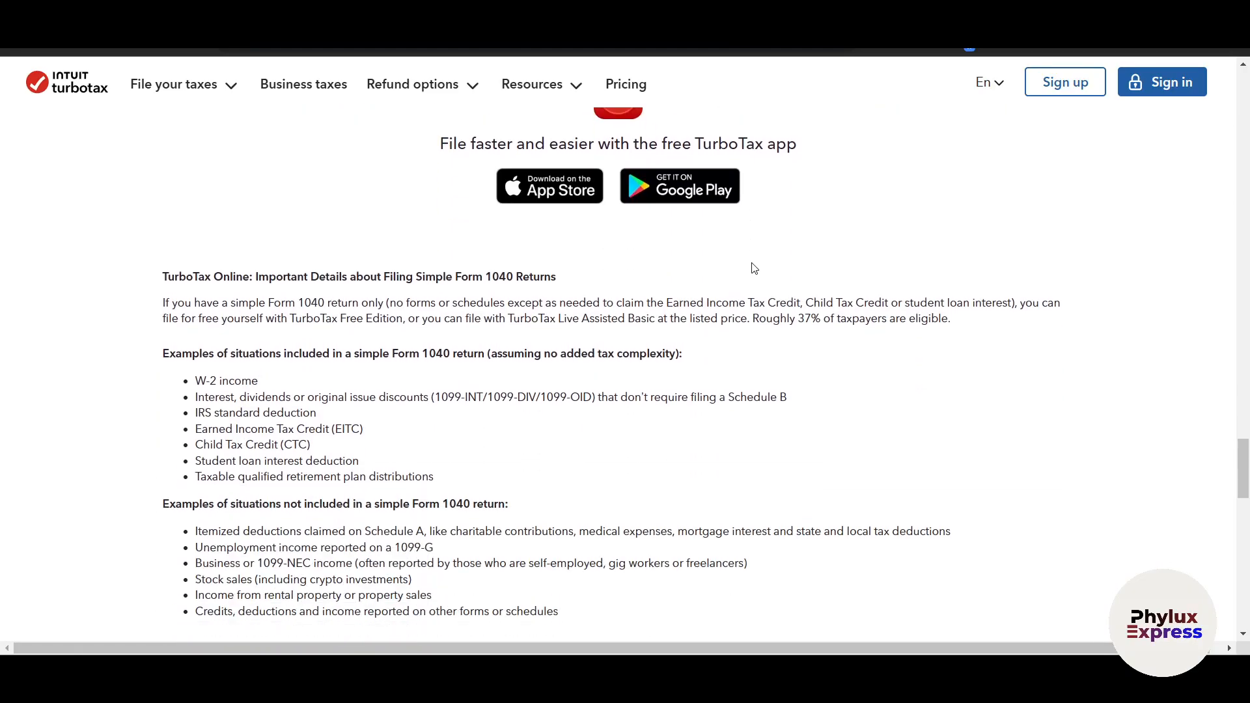
scroll(754, 268, "down", 2)
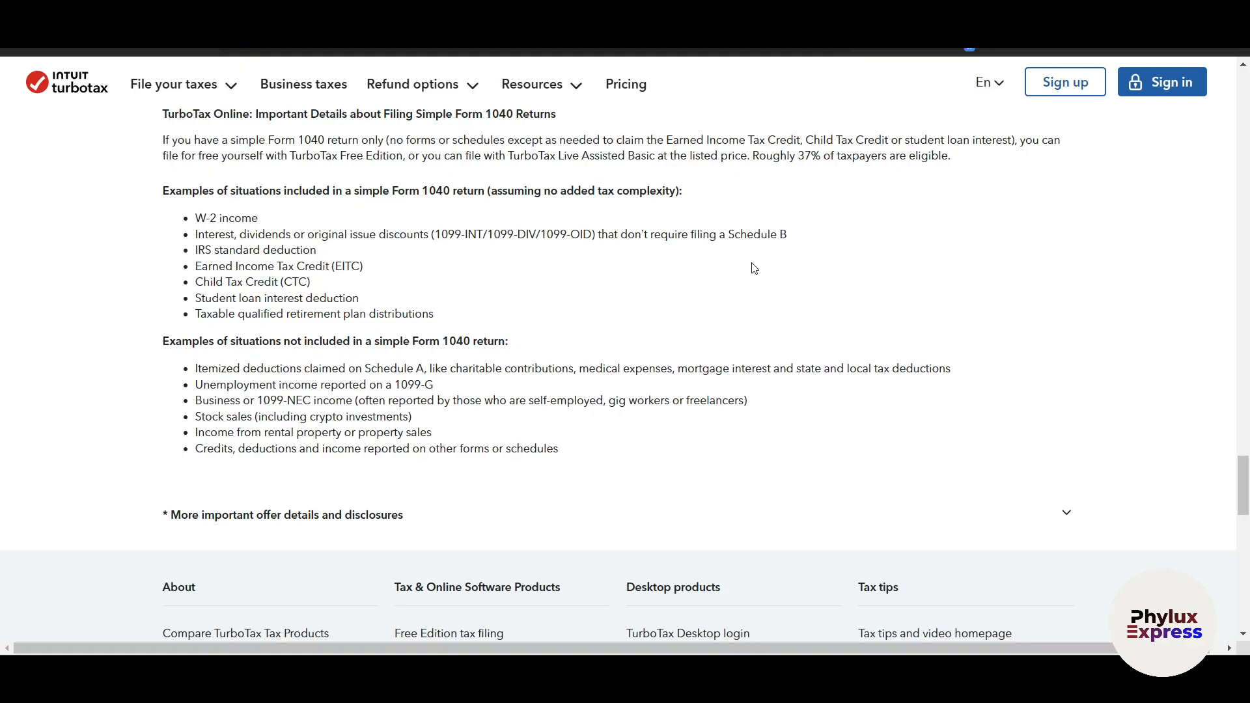
scroll(755, 269, "down", 3)
scroll(754, 268, "up", 15)
scroll(754, 268, "up", 15)
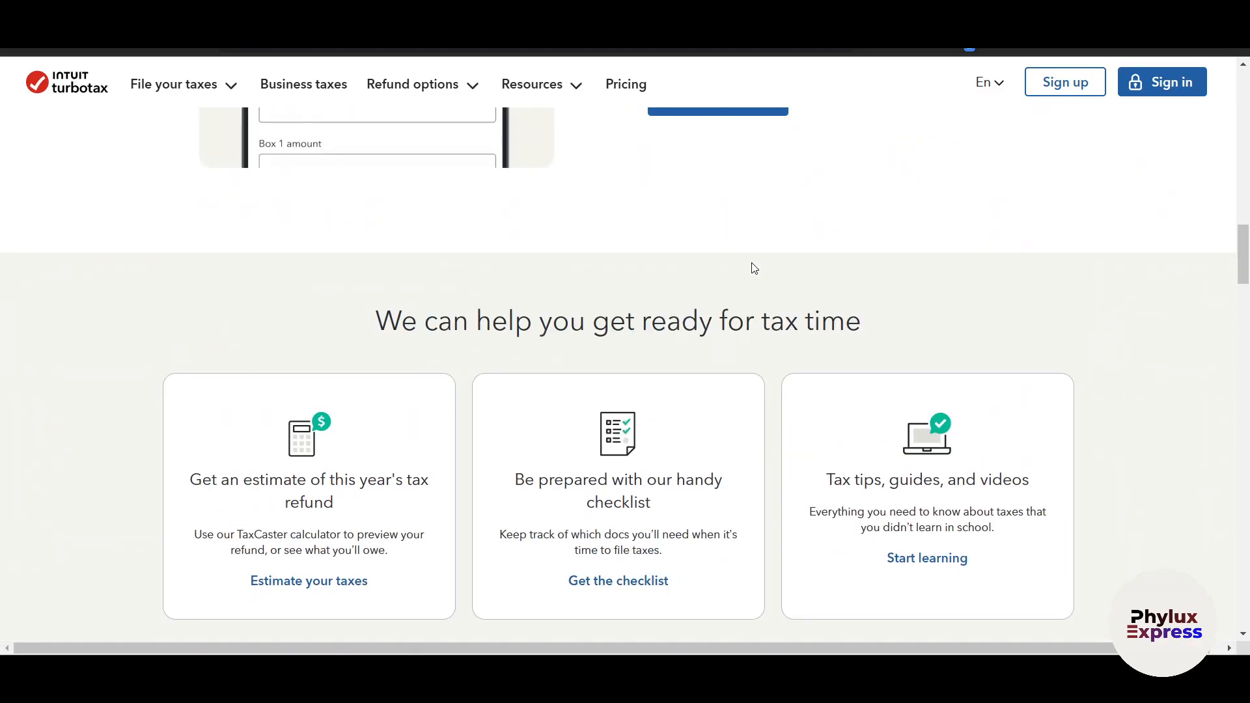
scroll(754, 268, "up", 1)
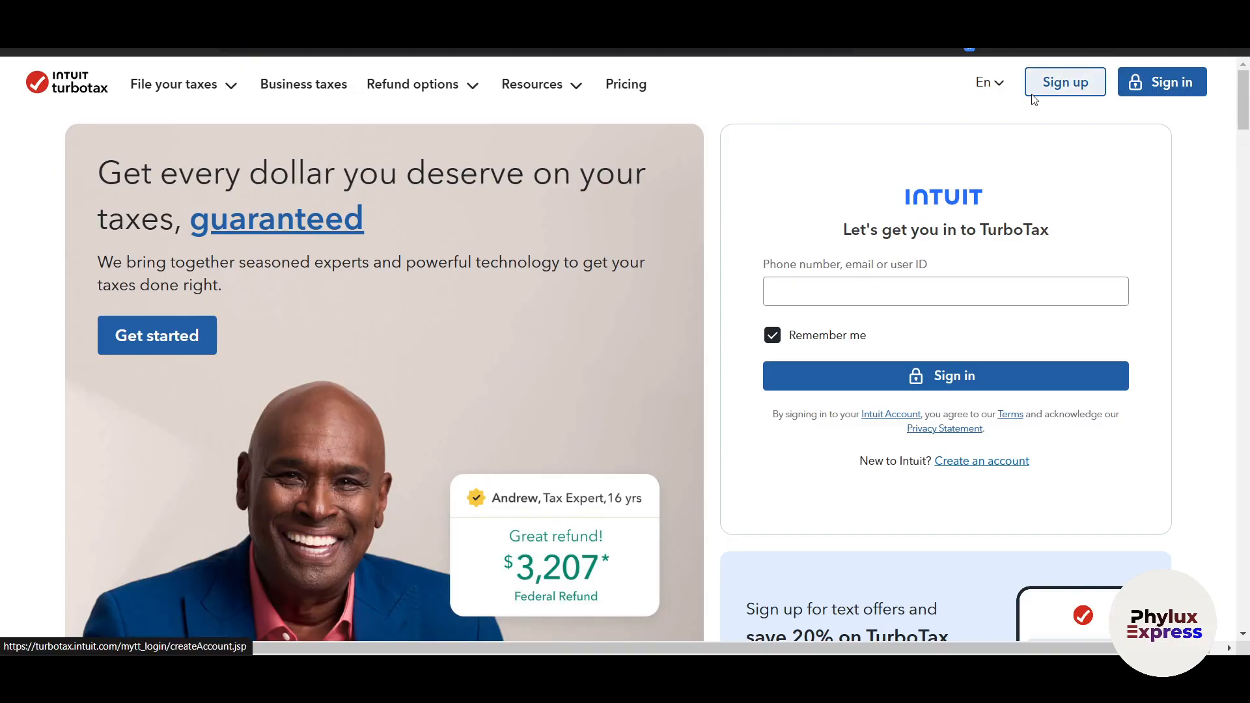
Open the new Intuit account form from the sign-in page and review its required fields
left_click(1170, 79)
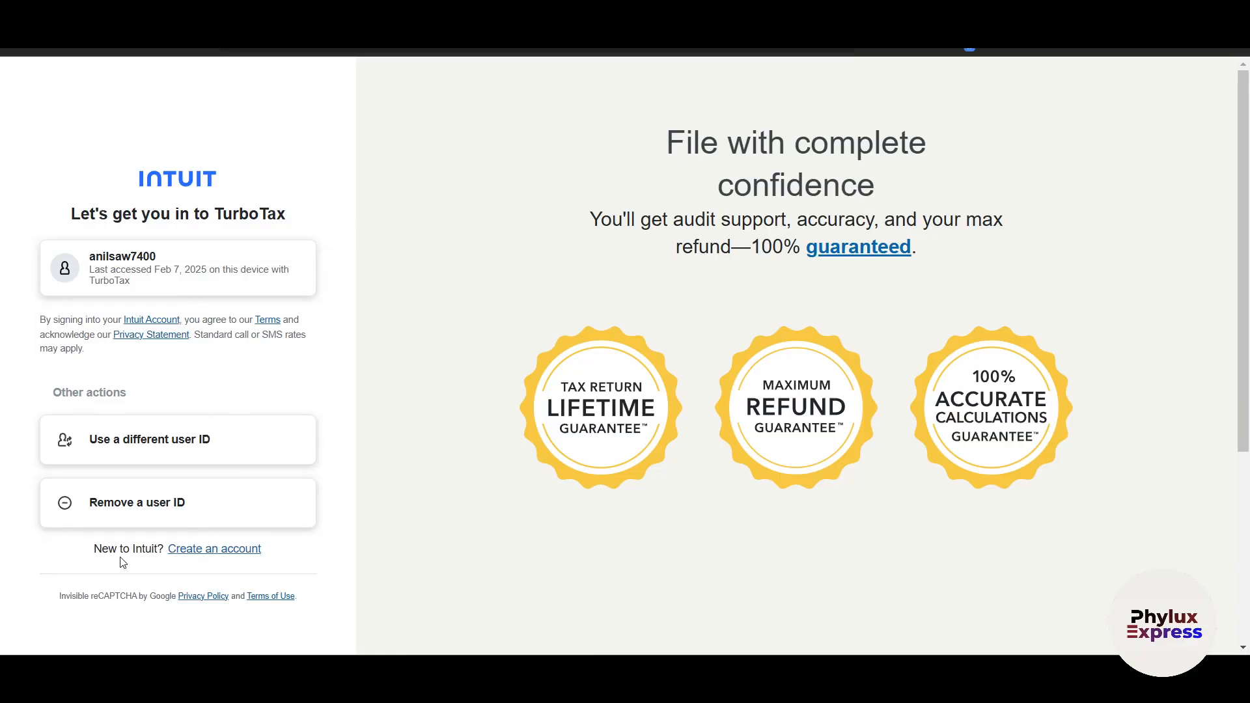
left_click(213, 551)
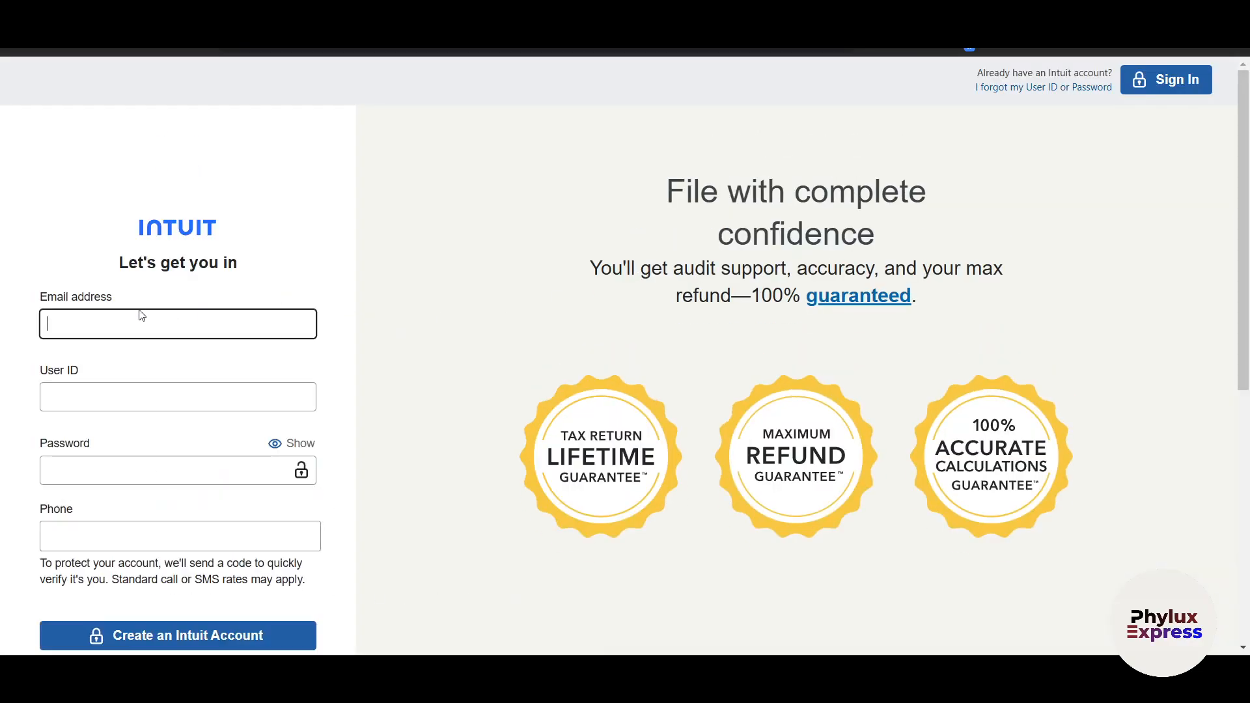
scroll(131, 332, "down", 1)
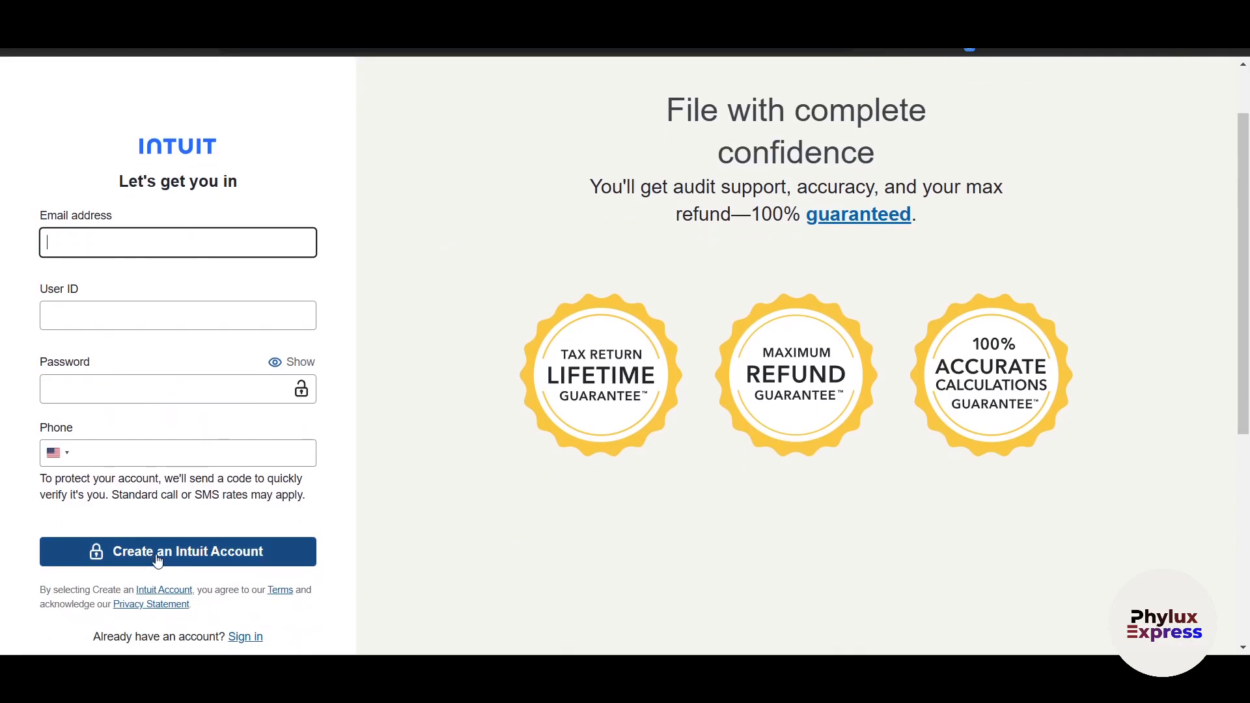
scroll(549, 460, "up", 1)
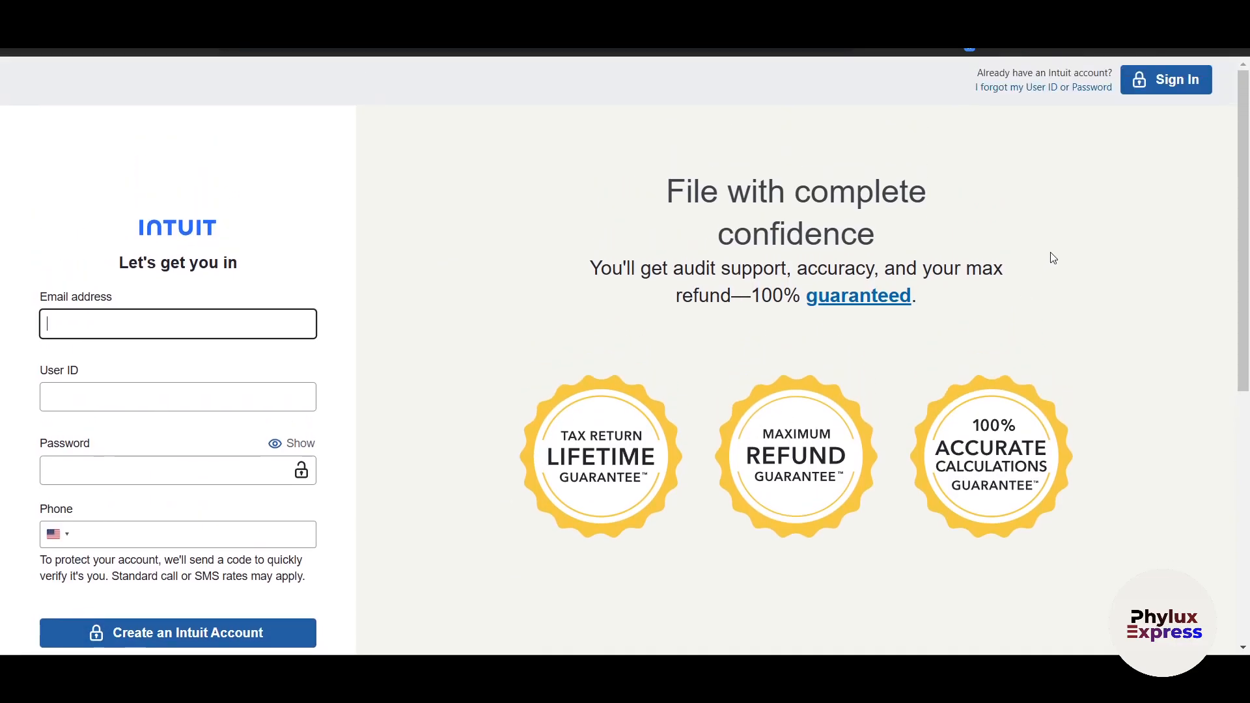
Sign in with the saved user ID, requesting a texted code and submitting the verification code
left_click(1169, 81)
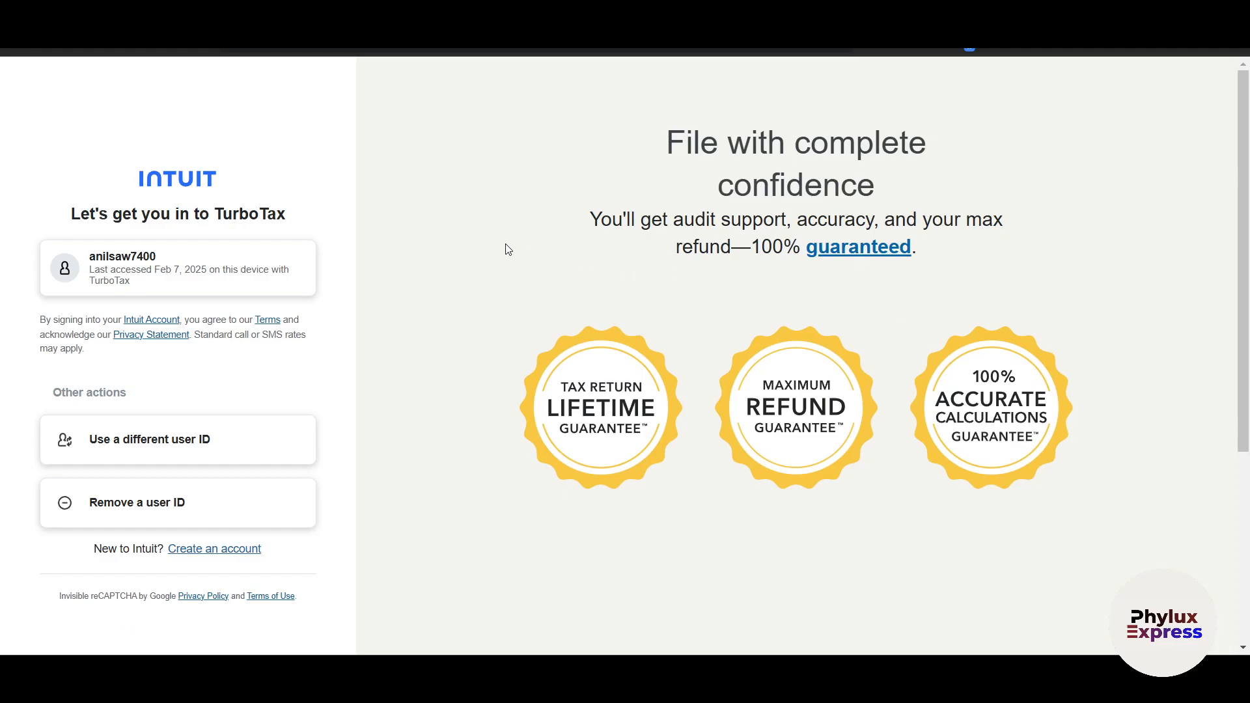
left_click(171, 256)
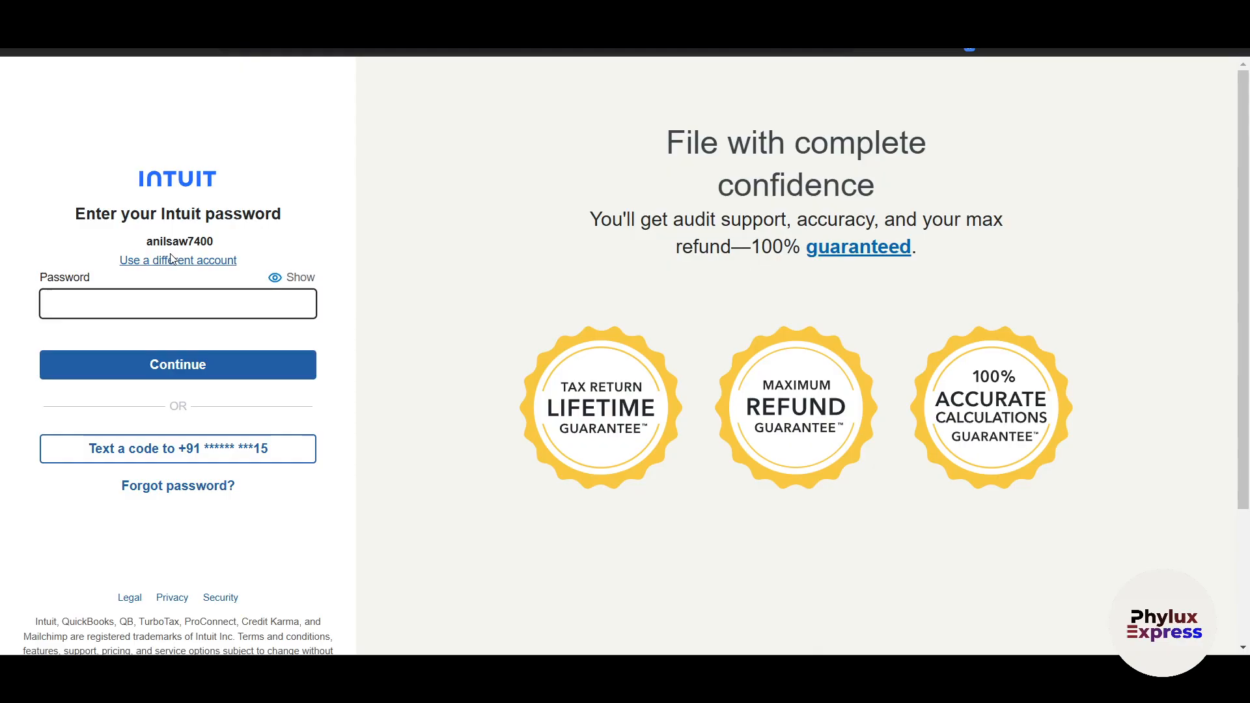
left_click(182, 456)
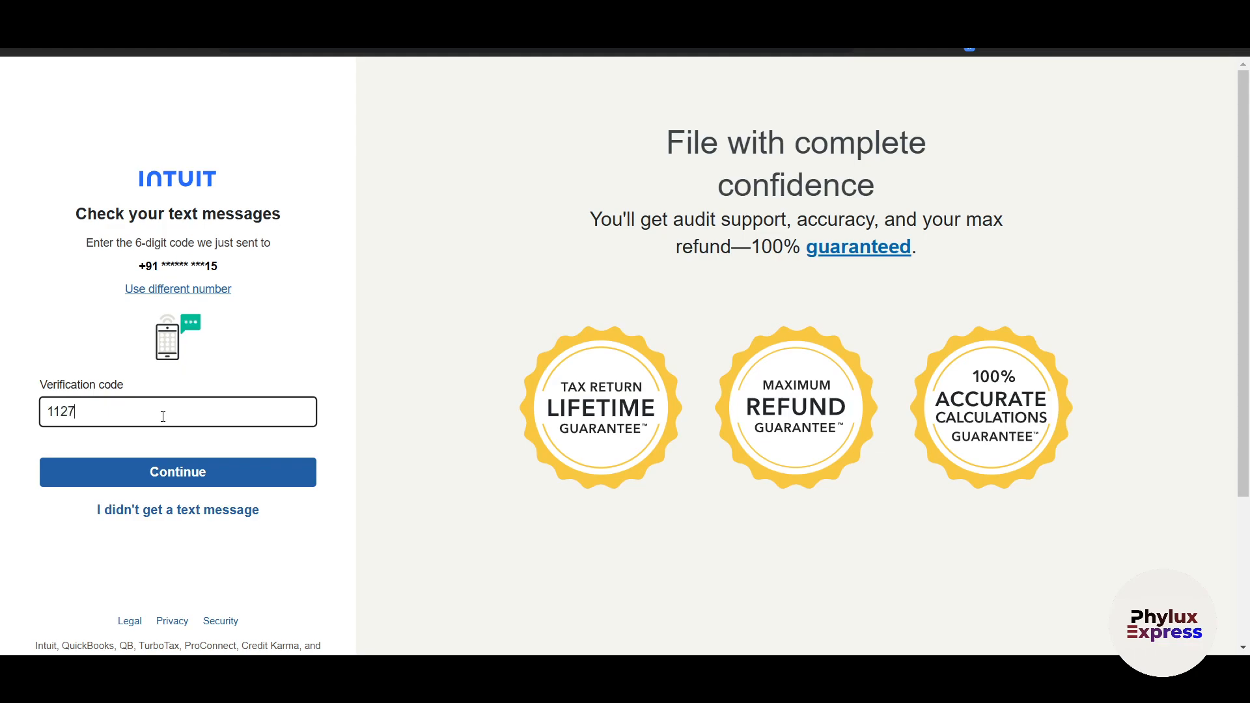
key("Return")
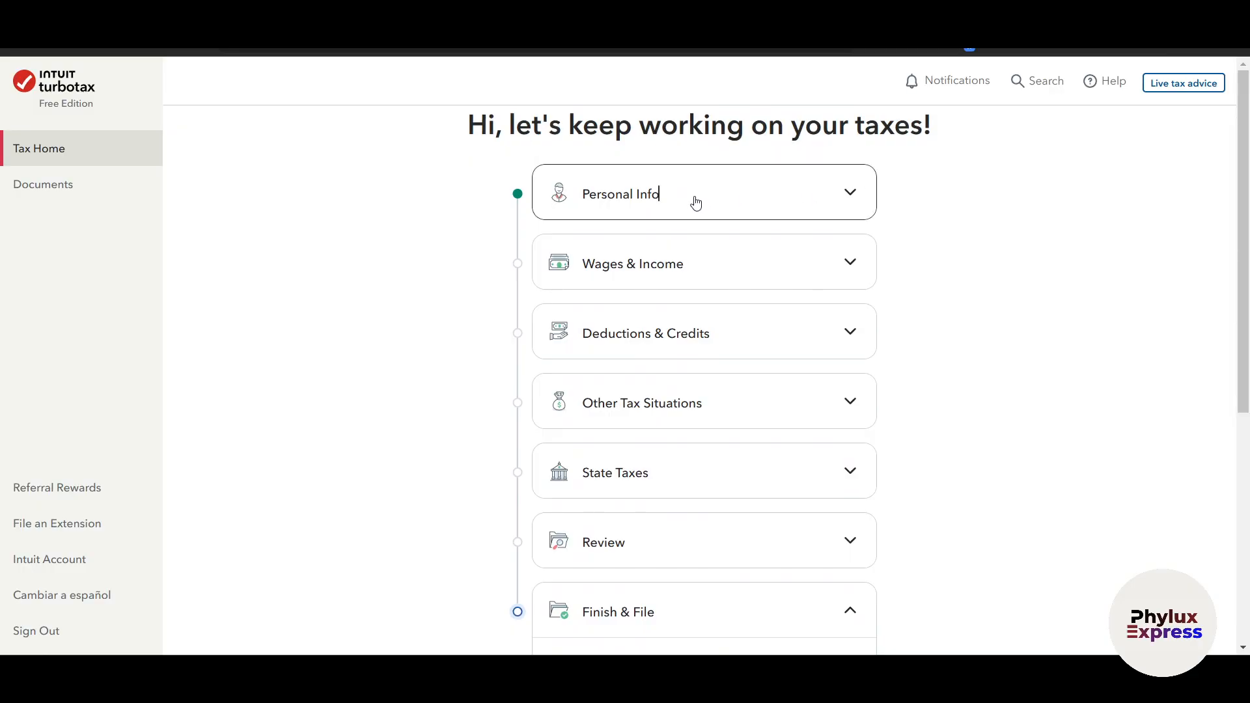
Examine the Tax Home sections from Personal Info through Finish & File, plus the account and tax document areas
left_click(696, 203)
left_click(738, 205)
left_click(817, 267)
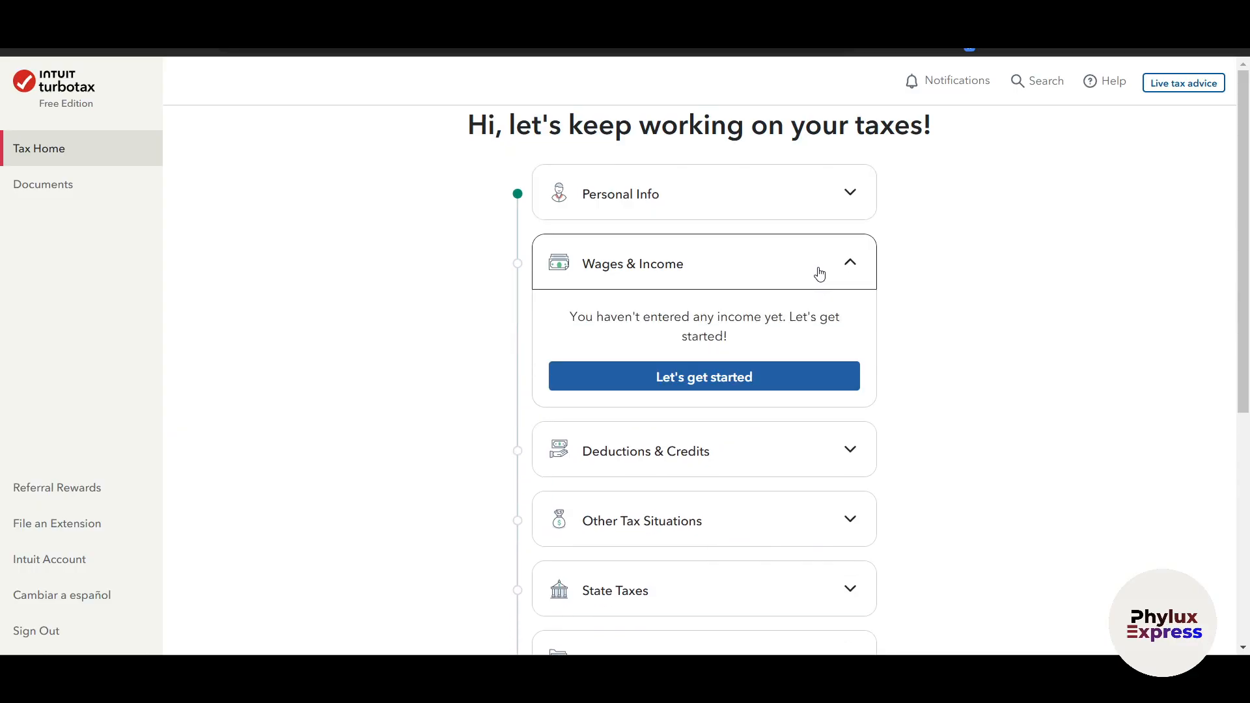
left_click(818, 270)
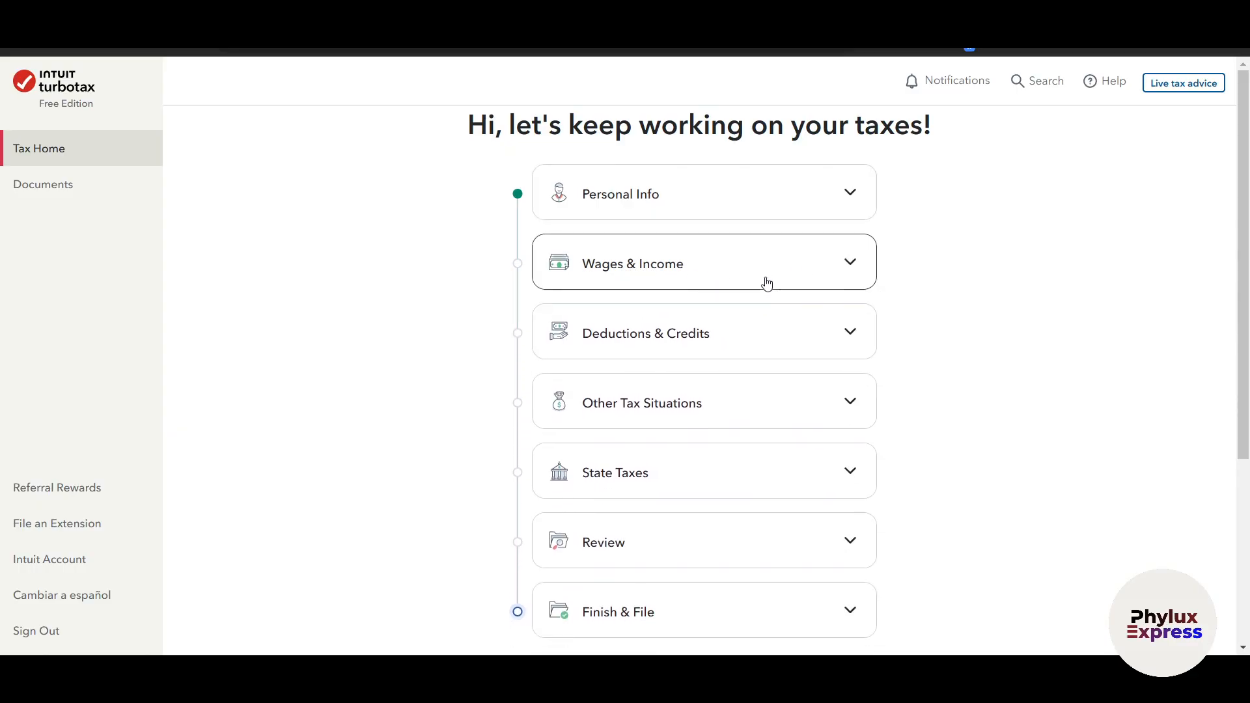
left_click(792, 347)
left_click(793, 349)
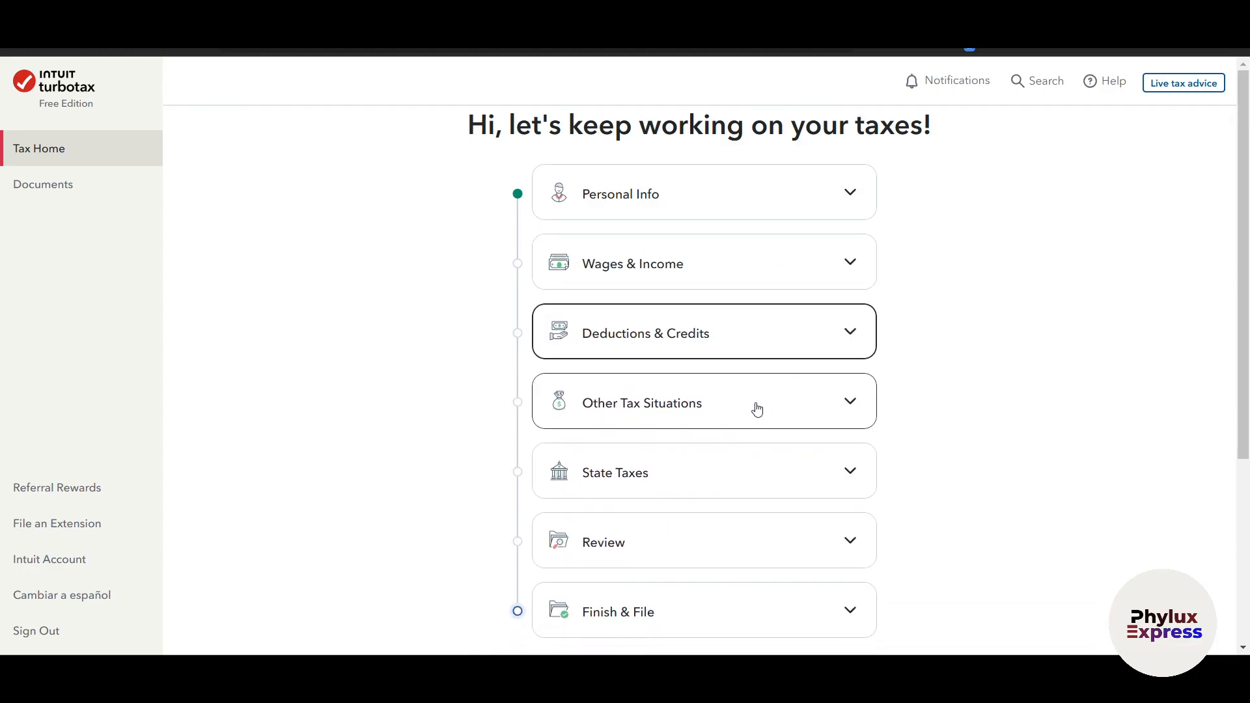
scroll(787, 437, "down", 4)
scroll(781, 439, "up", 2)
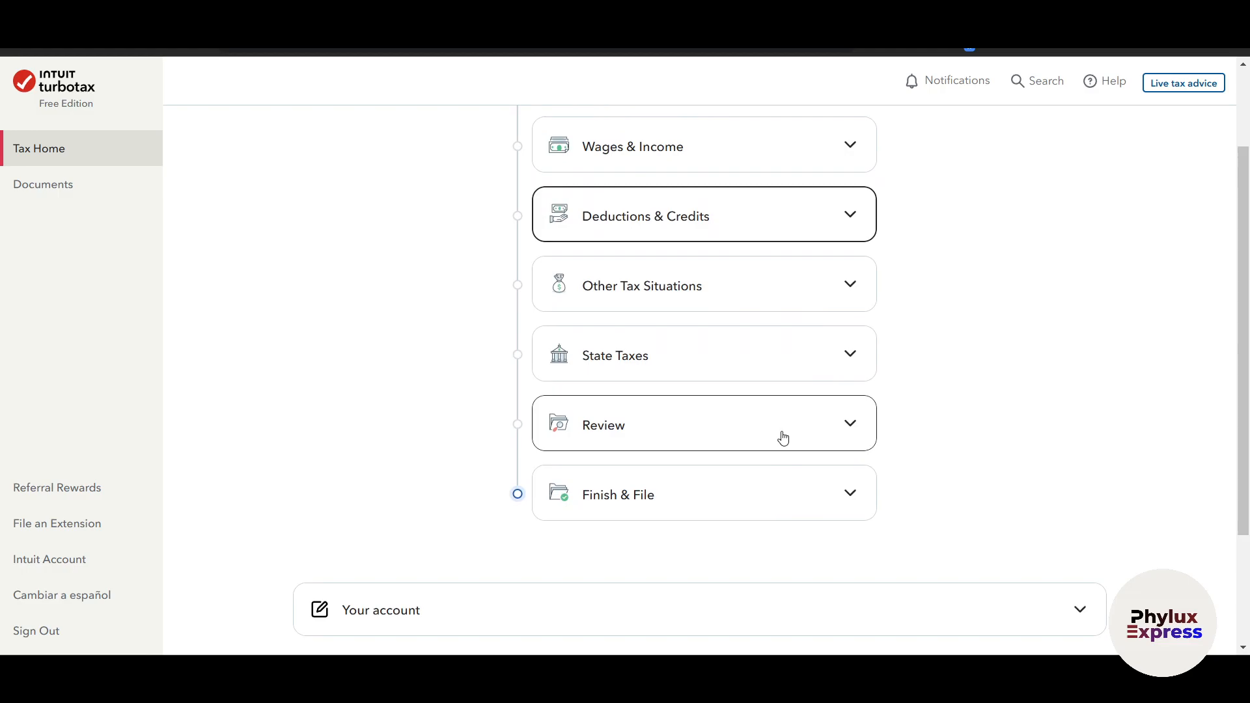
scroll(885, 427, "down", 3)
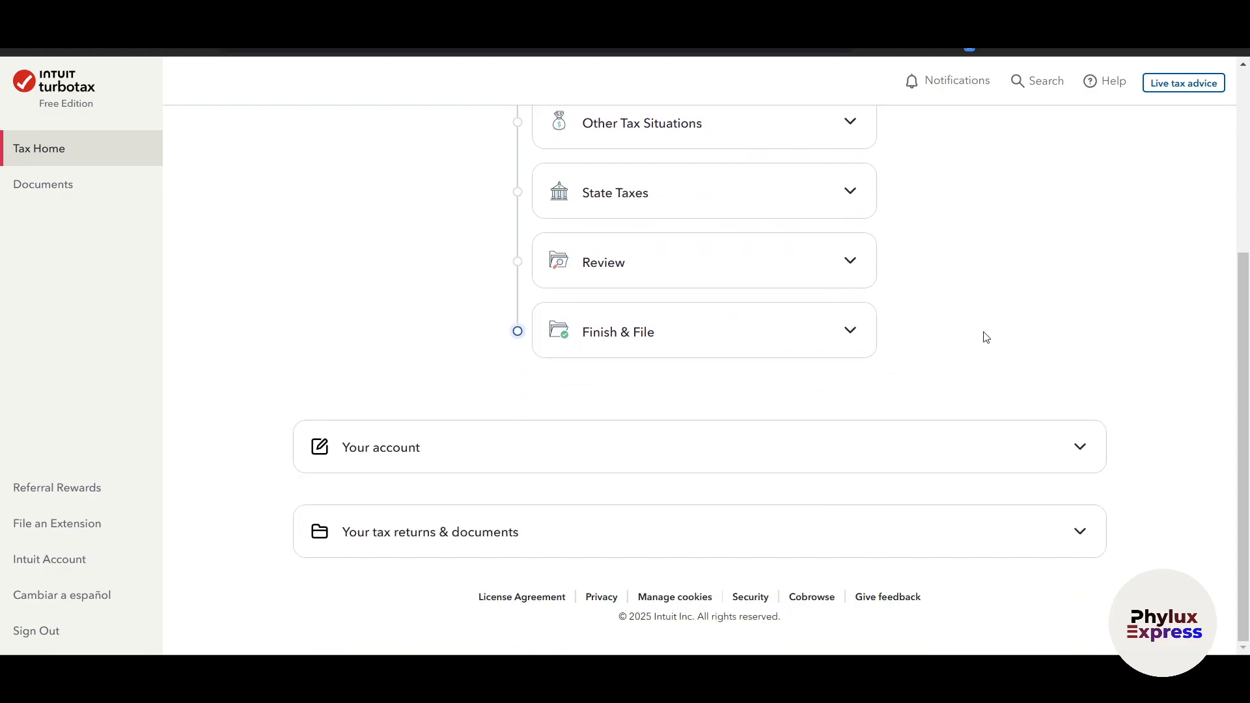
scroll(983, 335, "up", 5)
View the Documents page and its Linked Accounts section
left_click(52, 187)
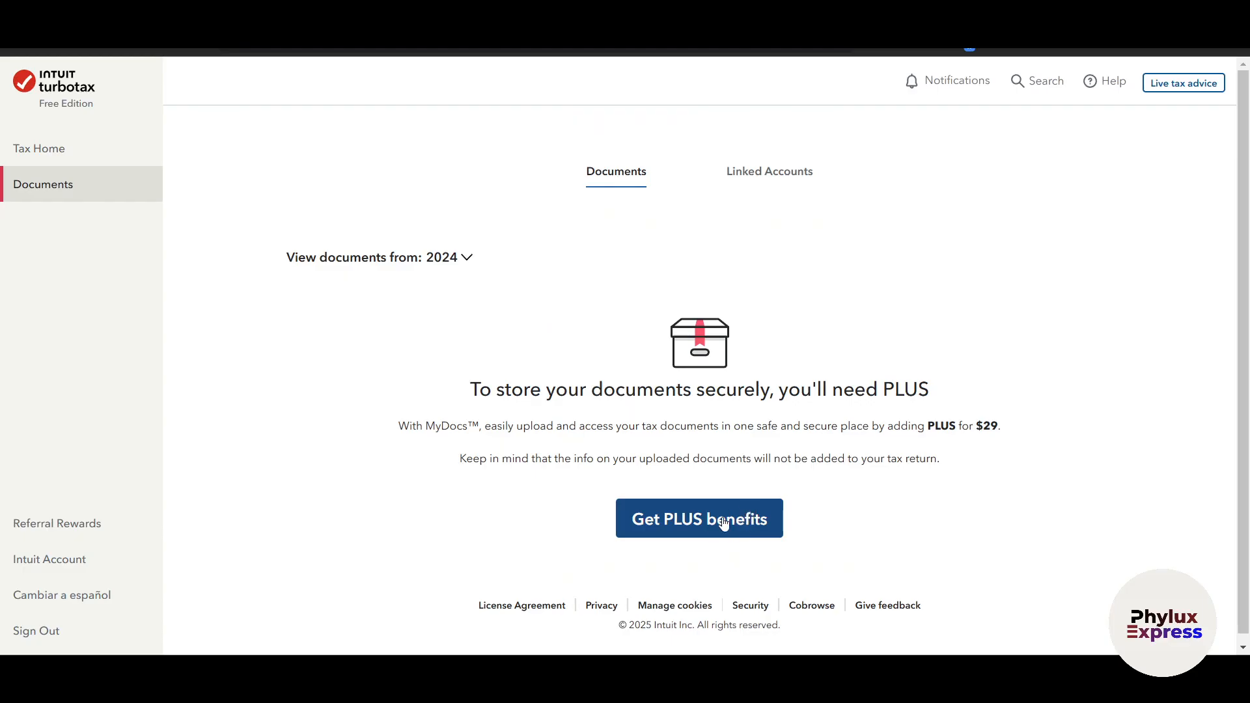
left_click(786, 174)
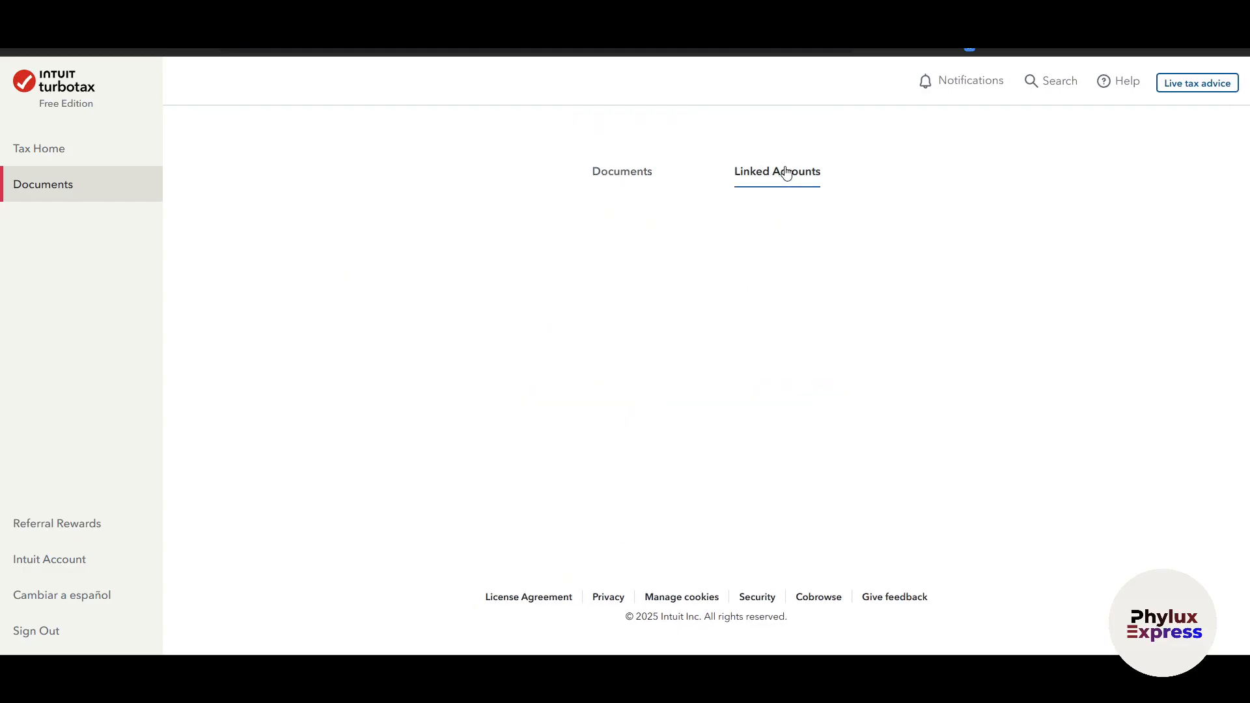
left_click(603, 175)
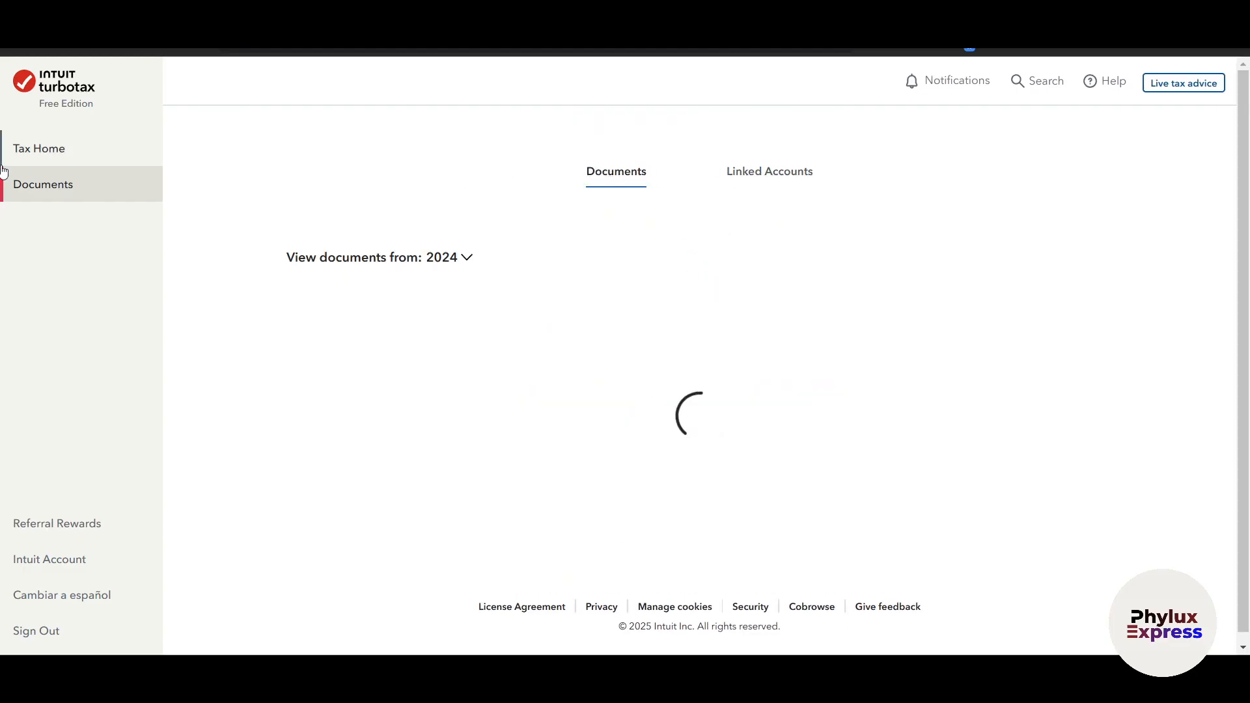
Return to Tax Home, start the Wages & Income section and look over the 2024 return's navigation
left_click(26, 156)
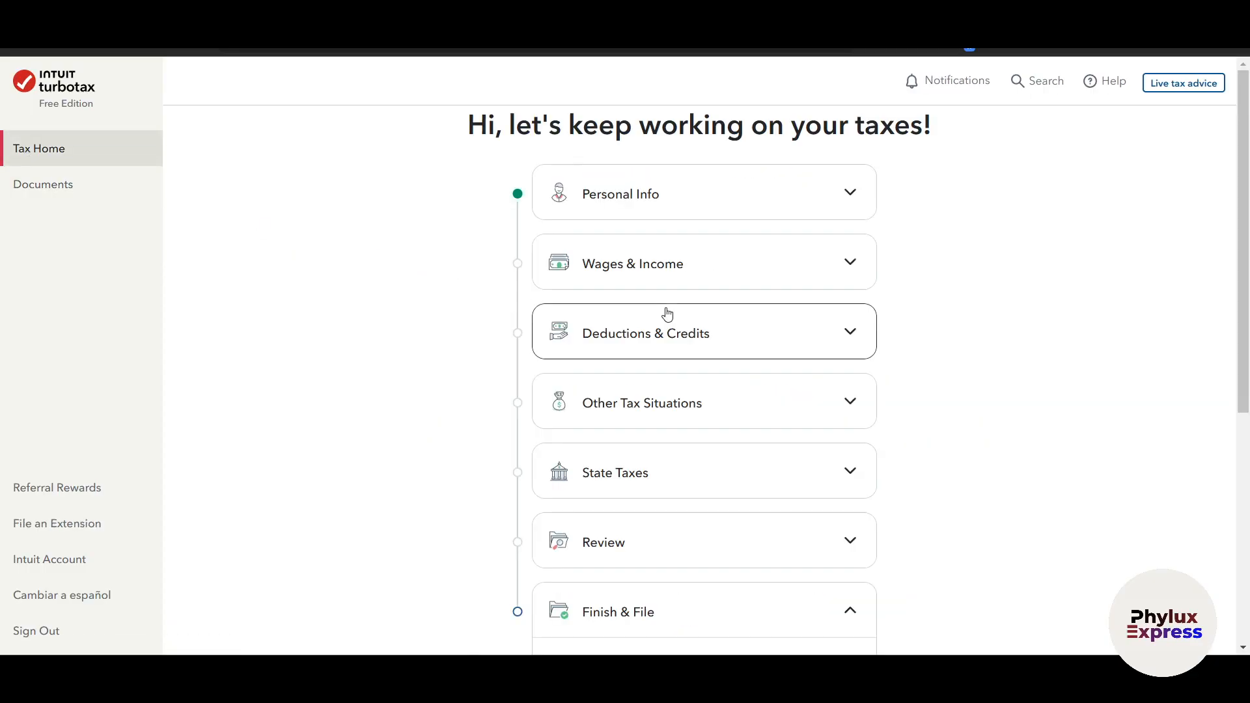
left_click(695, 250)
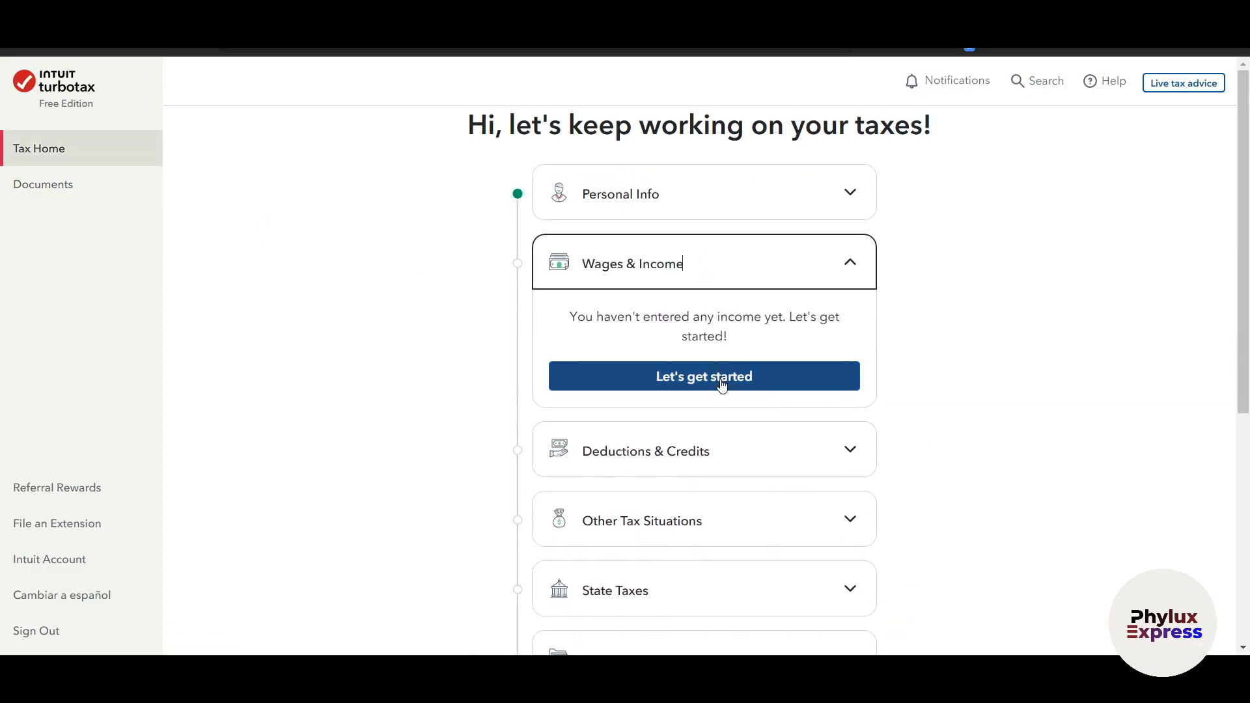
left_click(746, 371)
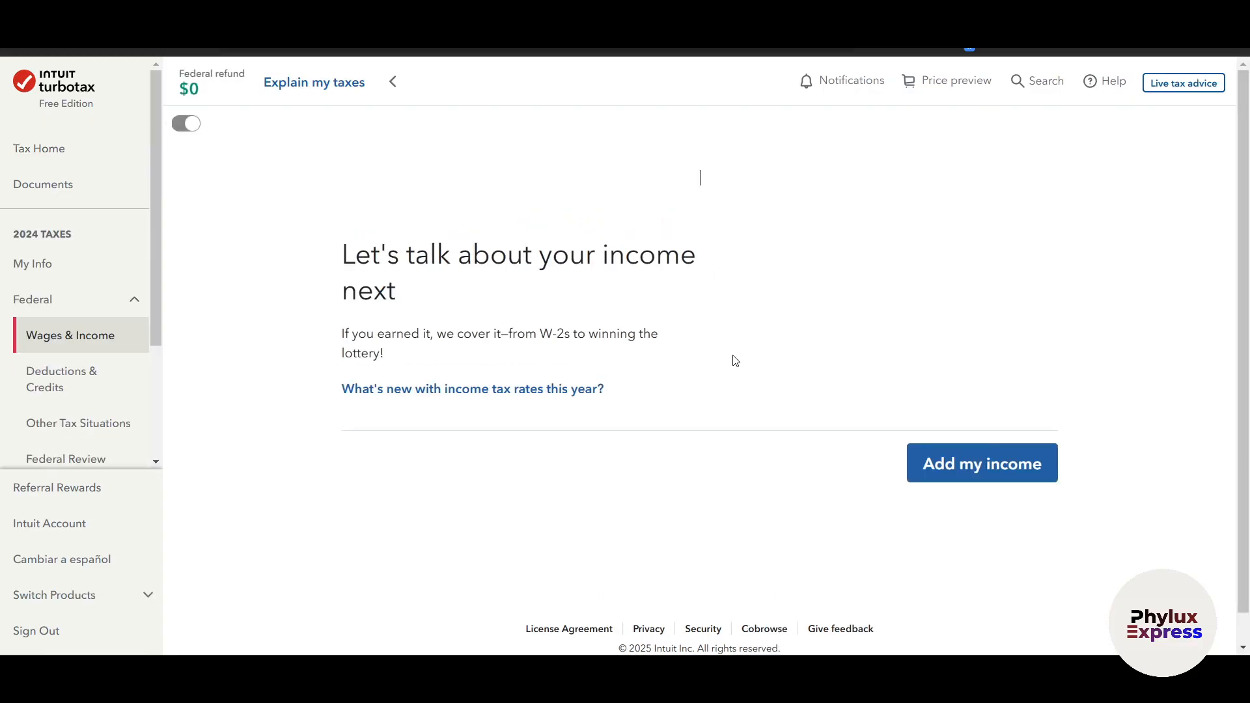
scroll(75, 365, "down", 2)
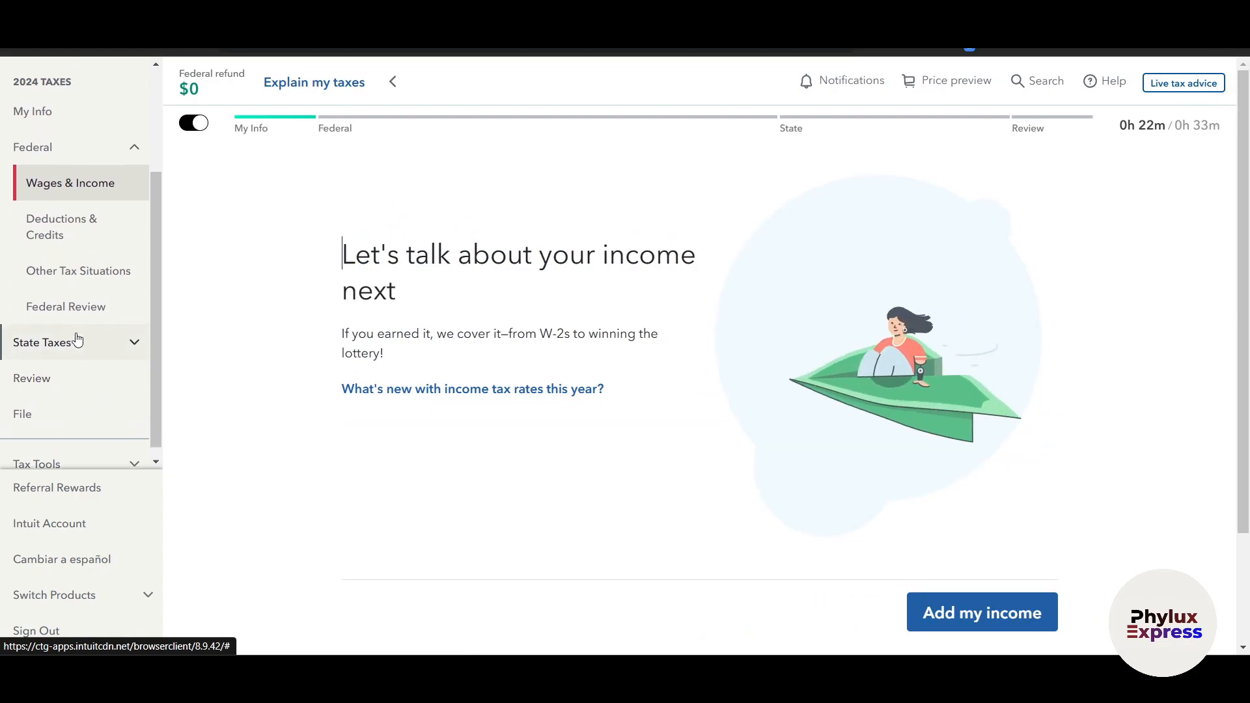
scroll(77, 335, "up", 1)
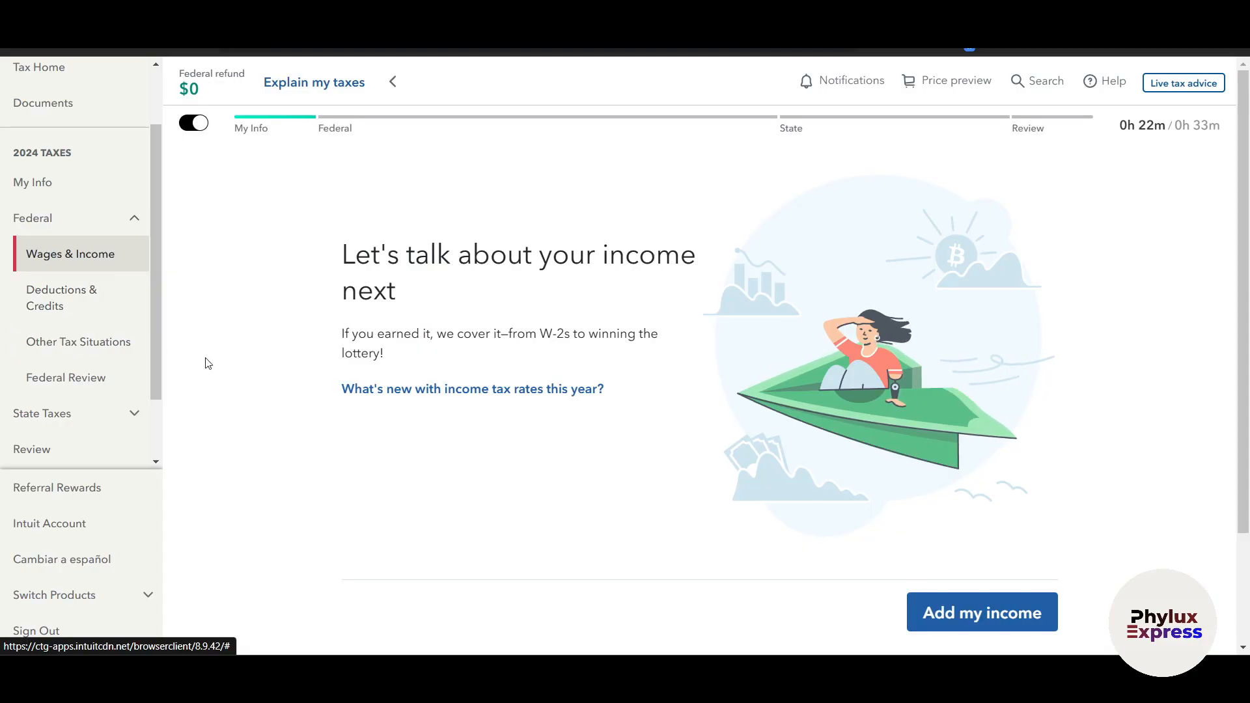
Look over the income introduction page and start adding income to the 2024 return
scroll(377, 403, "down", 1)
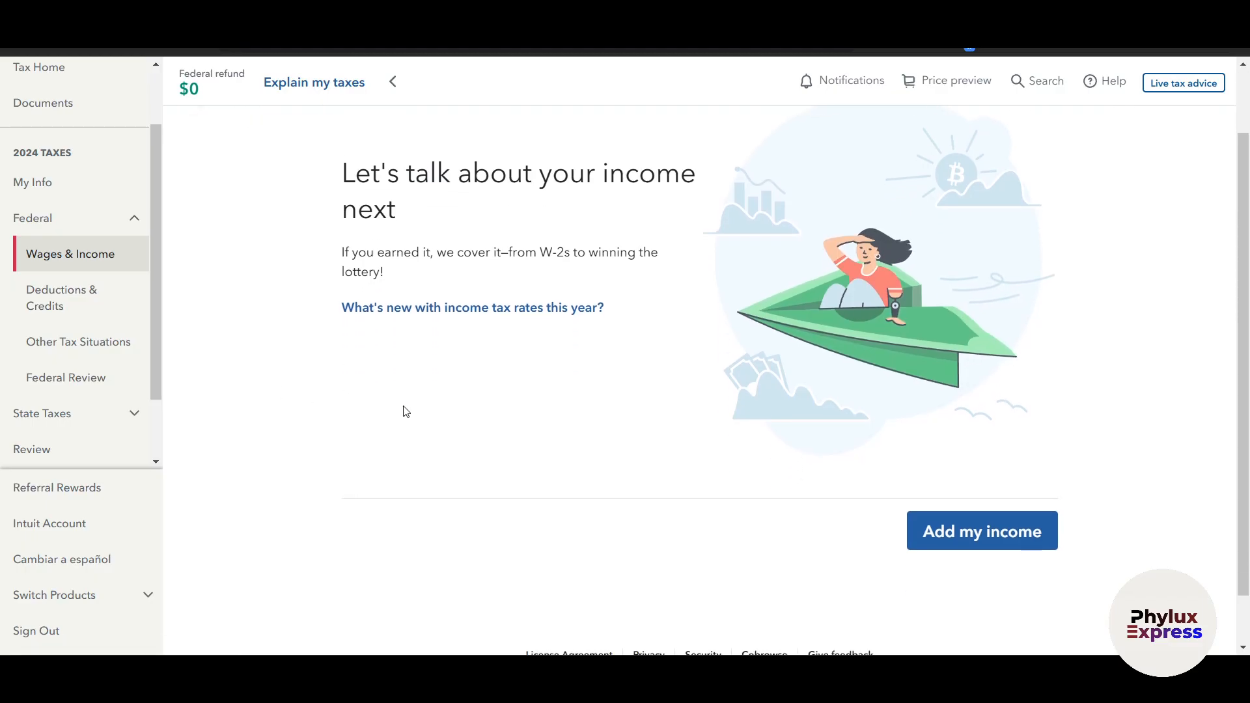
scroll(407, 412, "down", 1)
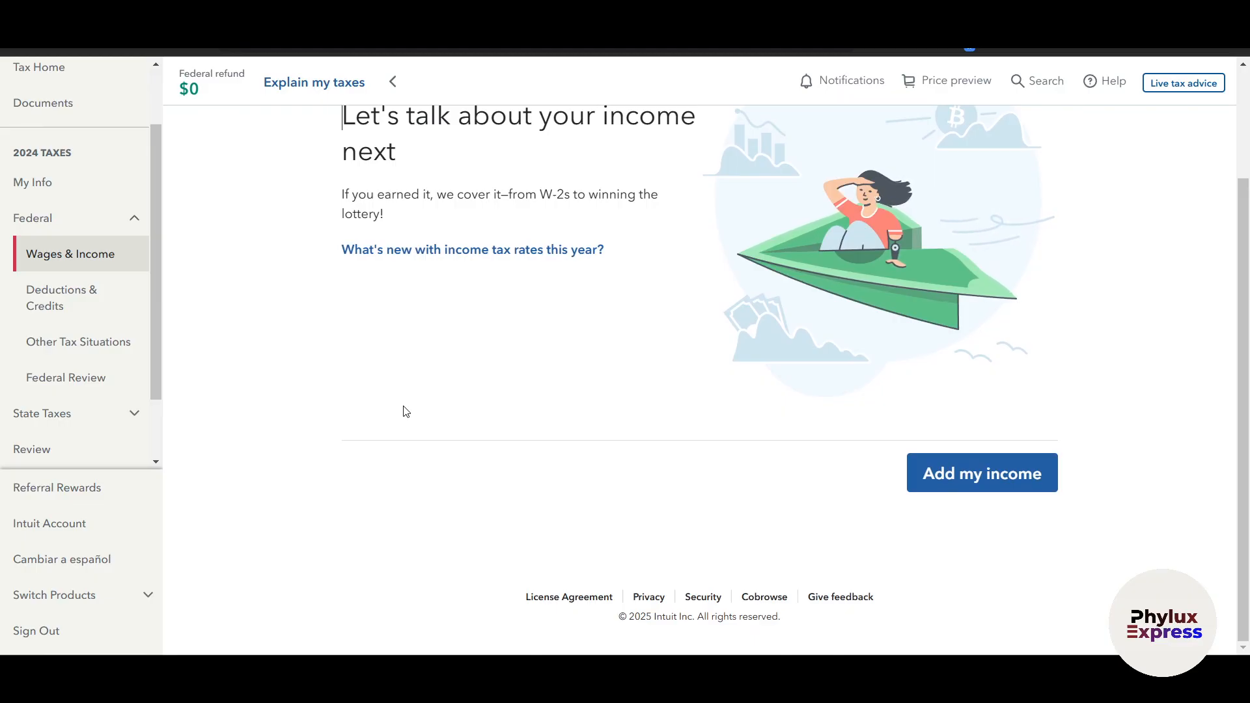
scroll(405, 412, "up", 1)
scroll(406, 412, "up", 2)
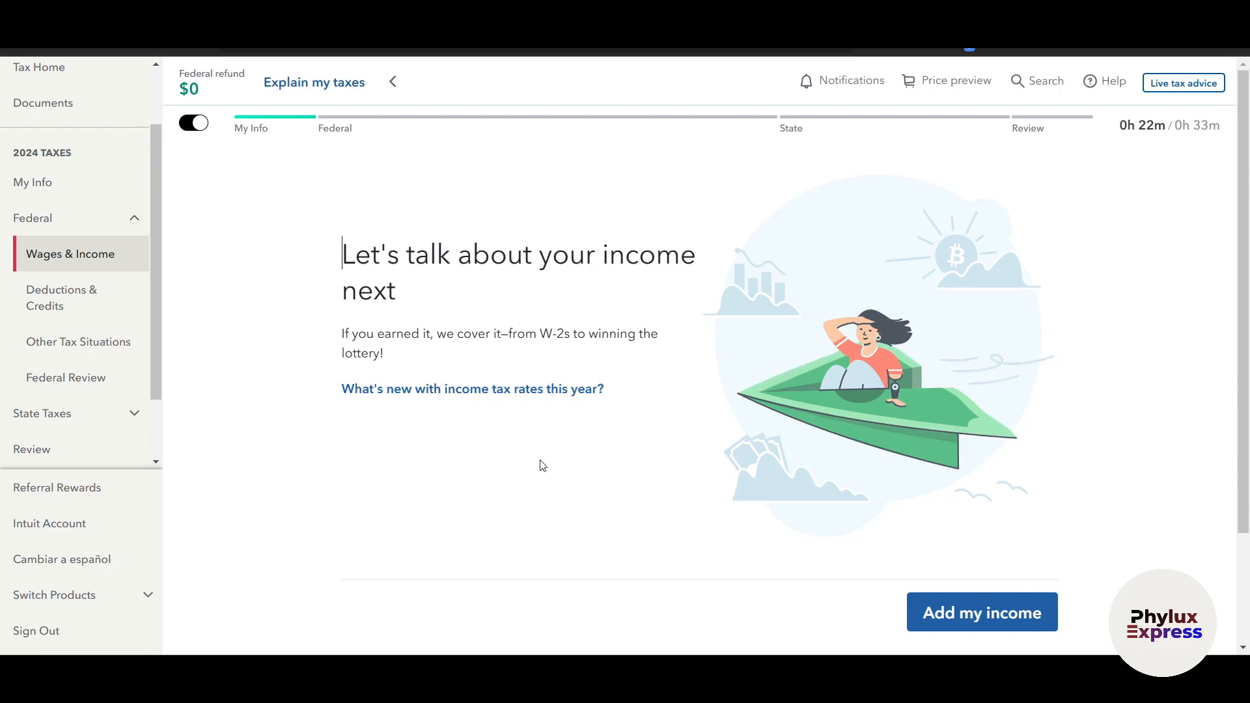
scroll(534, 463, "down", 2)
left_click(940, 544)
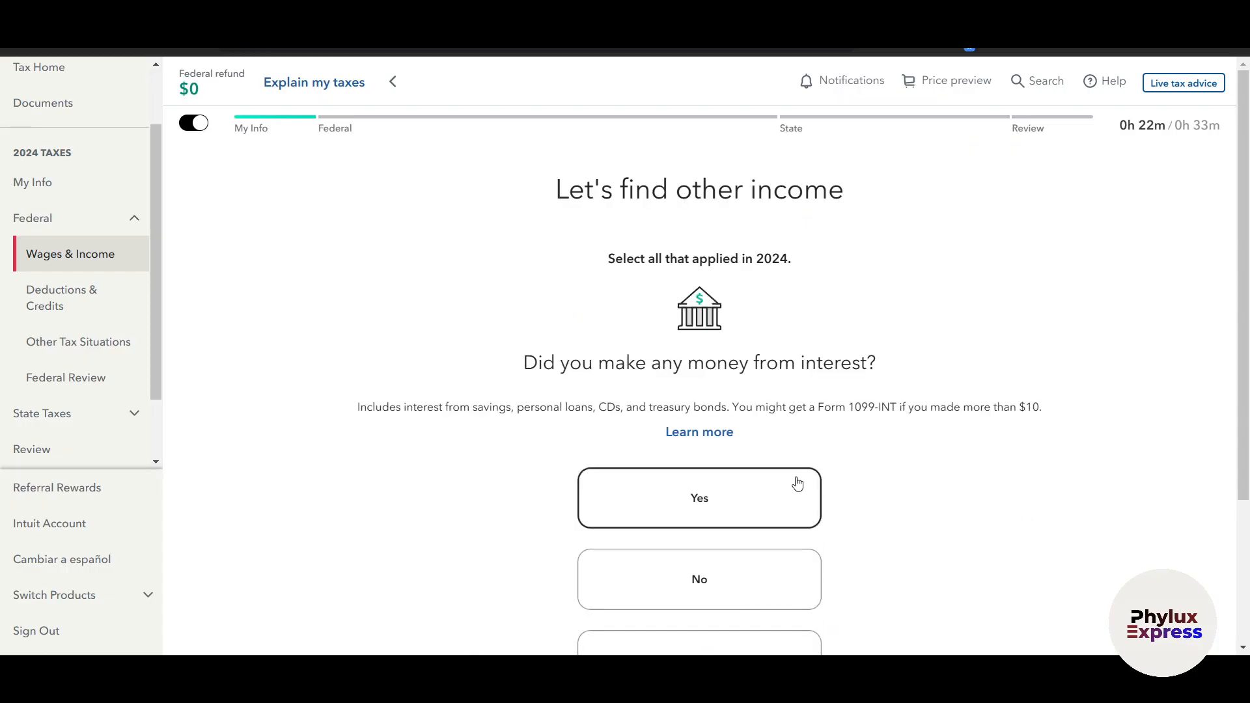
Answer Yes to interest income and No to retirement withdrawals and foreign accounts, then submit the other income questions
scroll(816, 476, "down", 2)
scroll(684, 321, "up", 1)
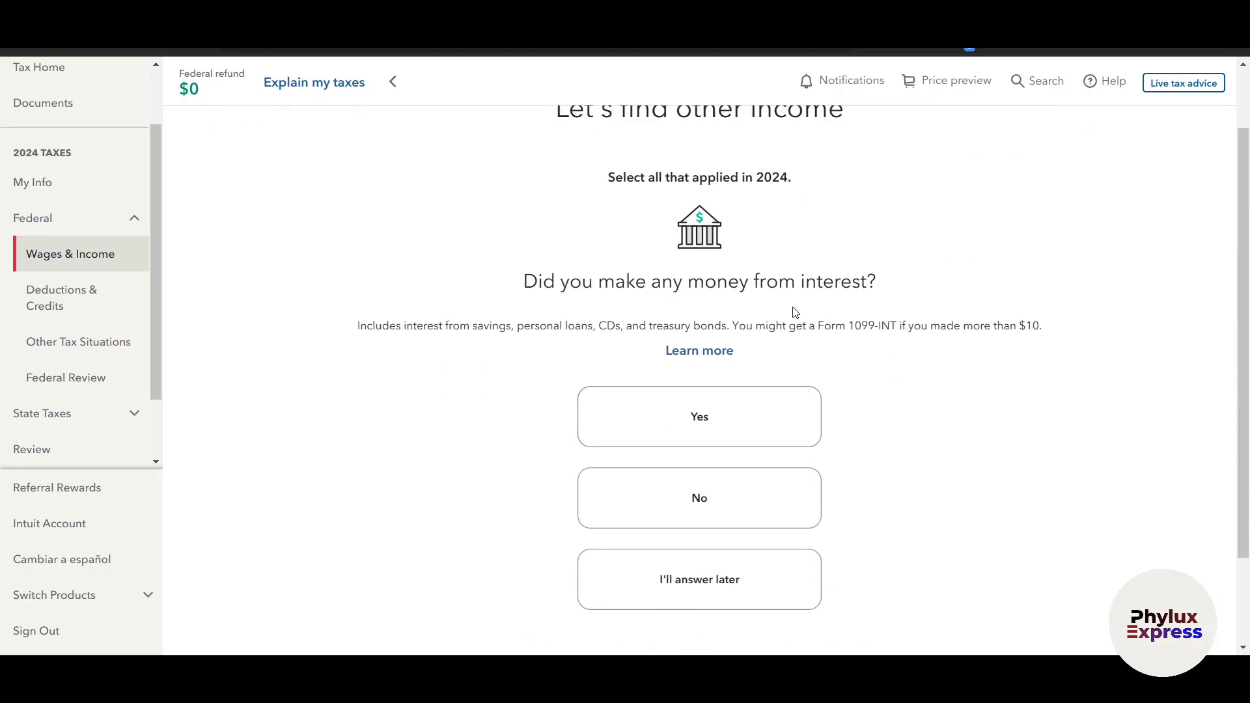
left_click(770, 433)
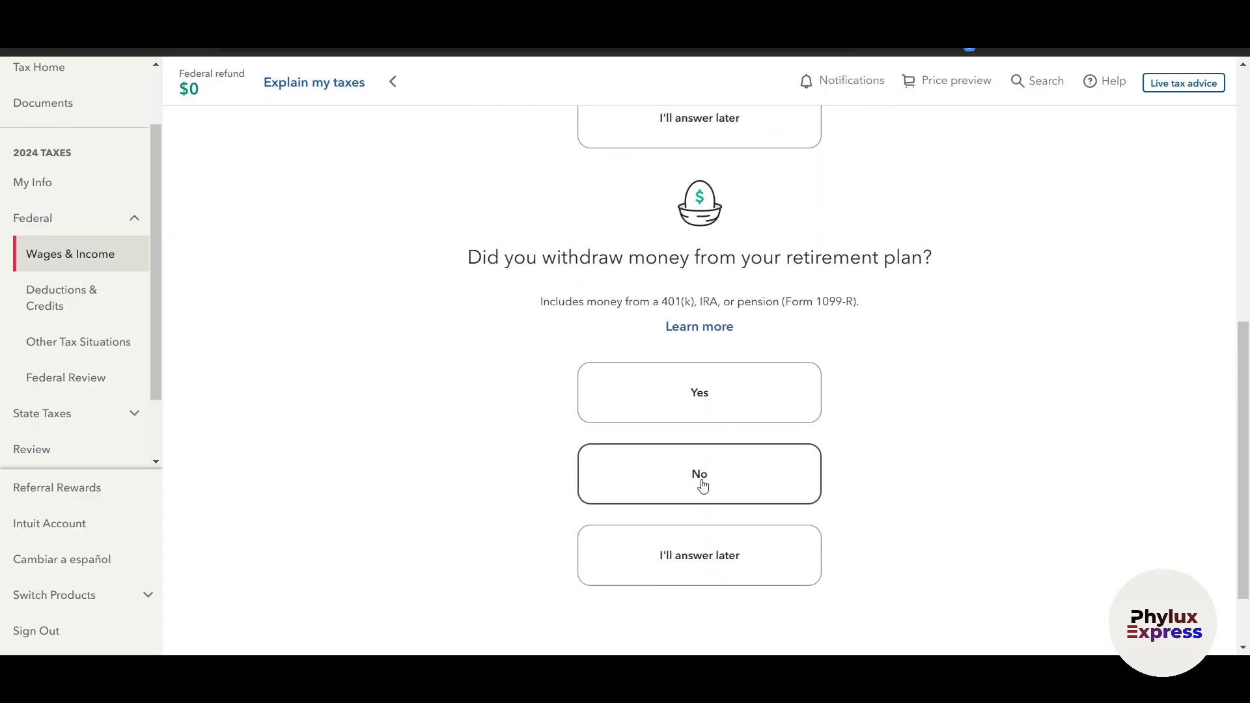
left_click(723, 482)
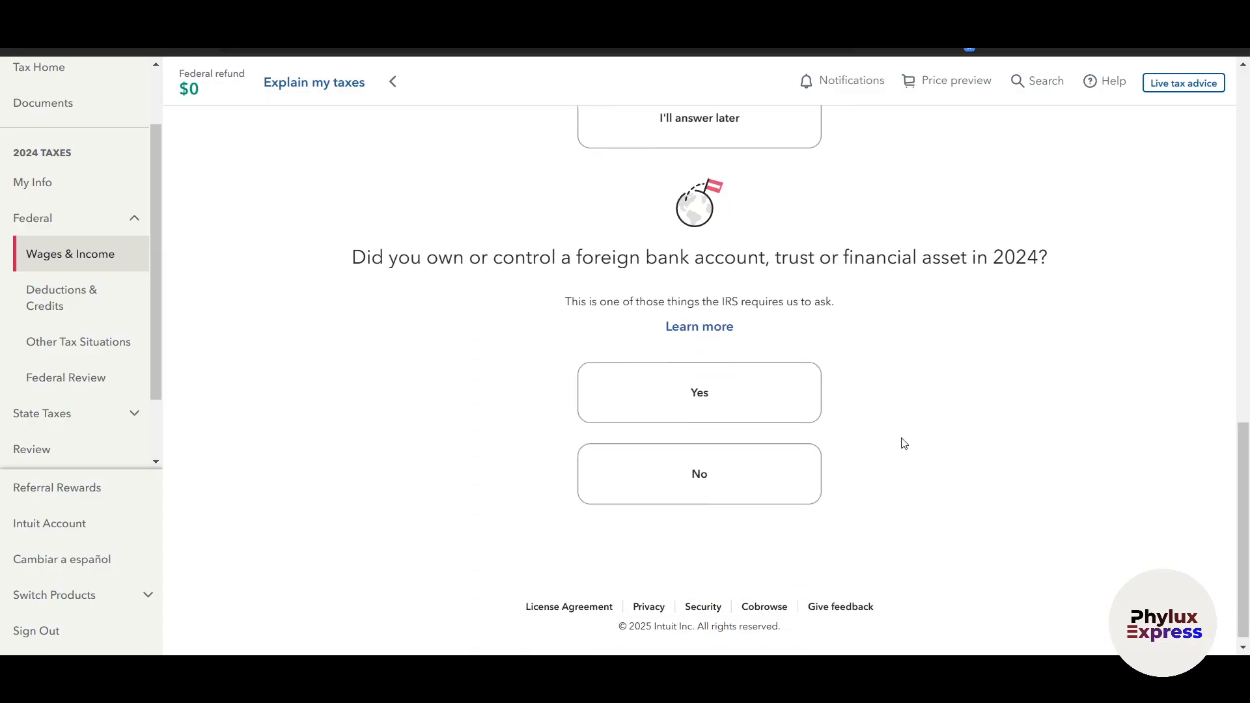
scroll(624, 191, "up", 1)
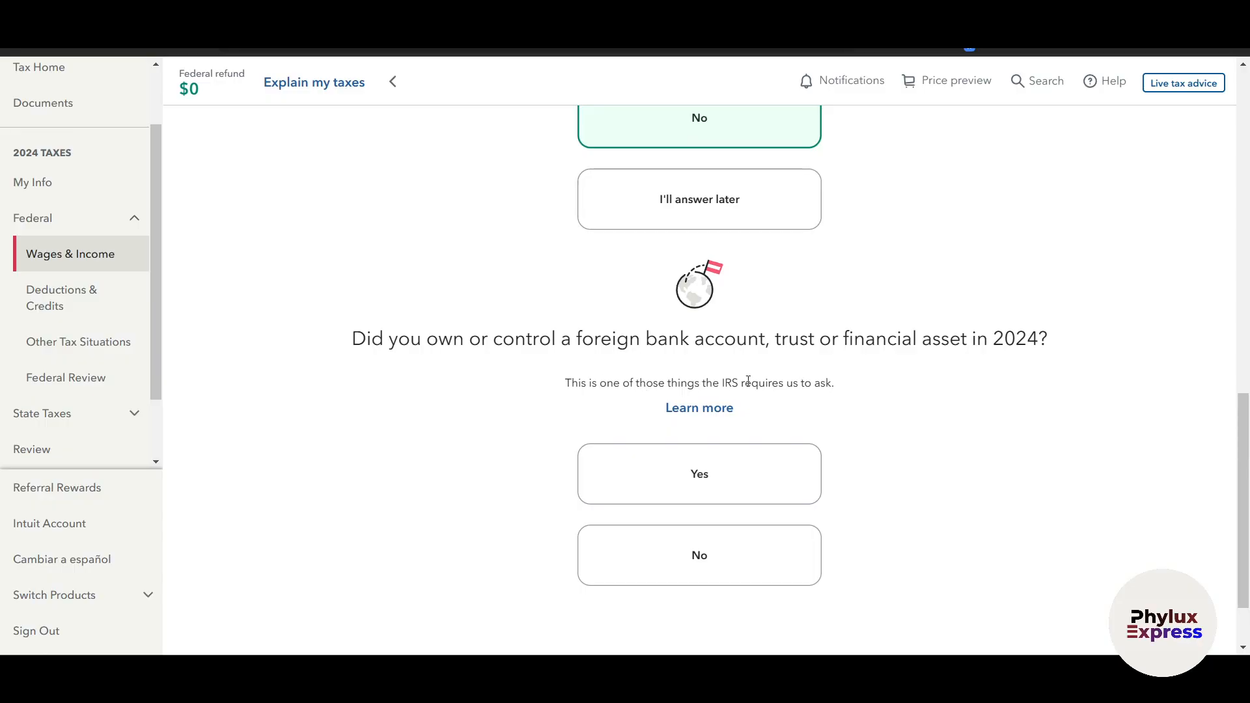
left_click(734, 553)
left_click(1026, 505)
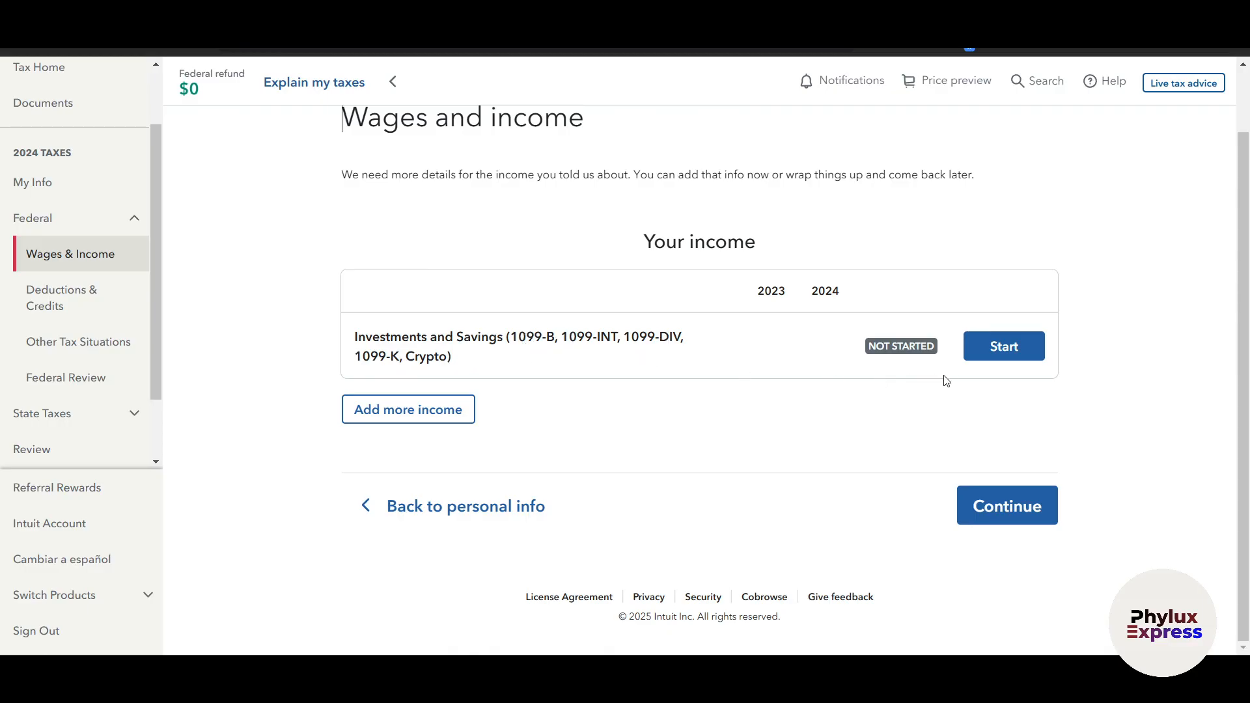
Start the Investments and Savings entry and answer No to having investment income in 2024
left_click(1027, 349)
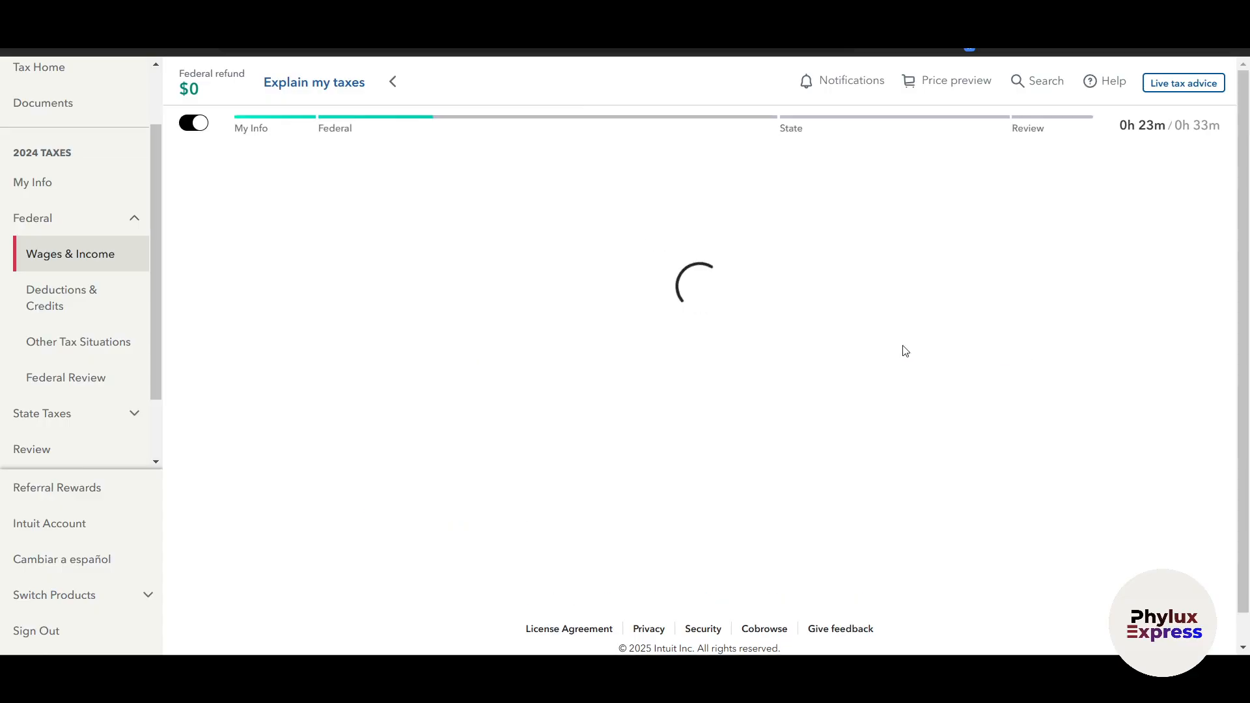
scroll(727, 379, "down", 4)
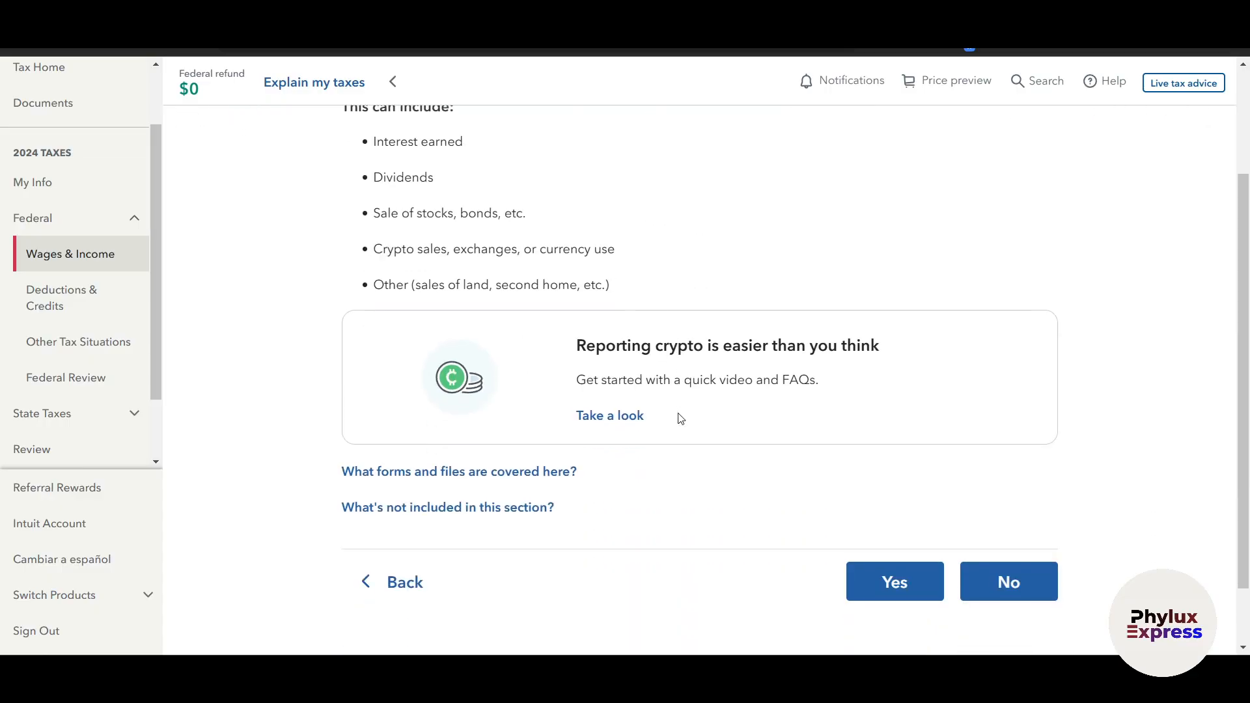
scroll(456, 365, "up", 3)
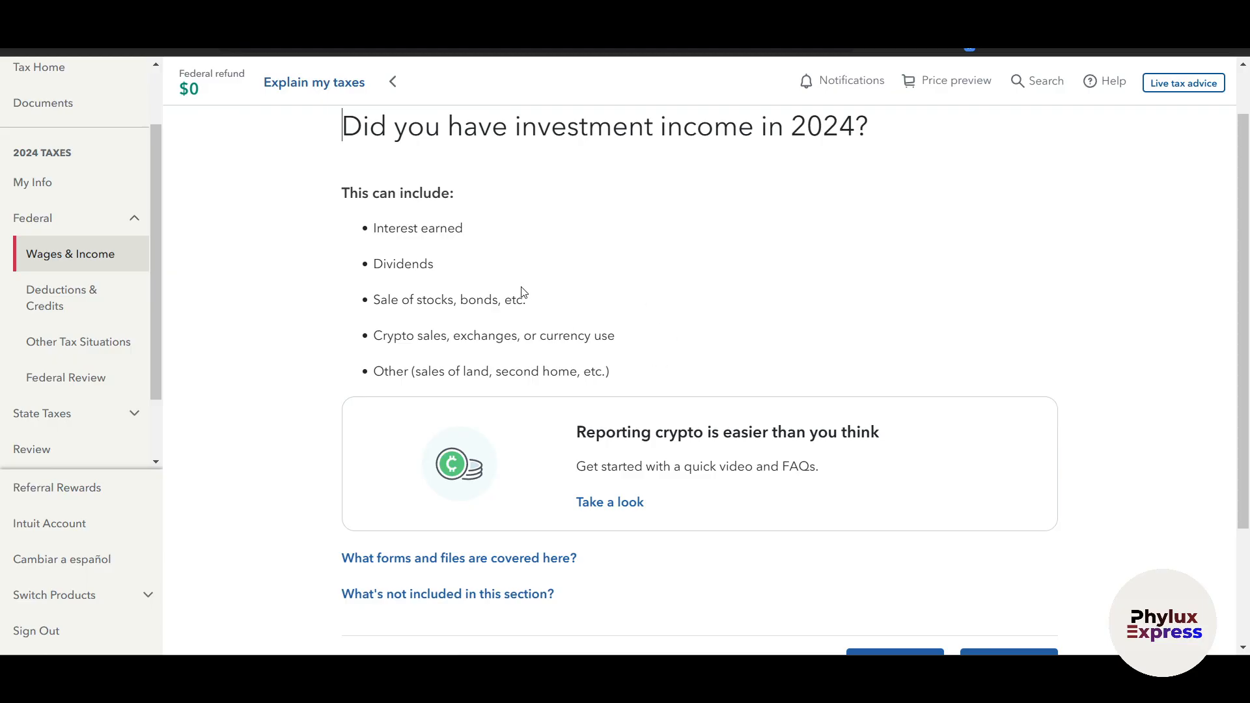
scroll(692, 354, "down", 3)
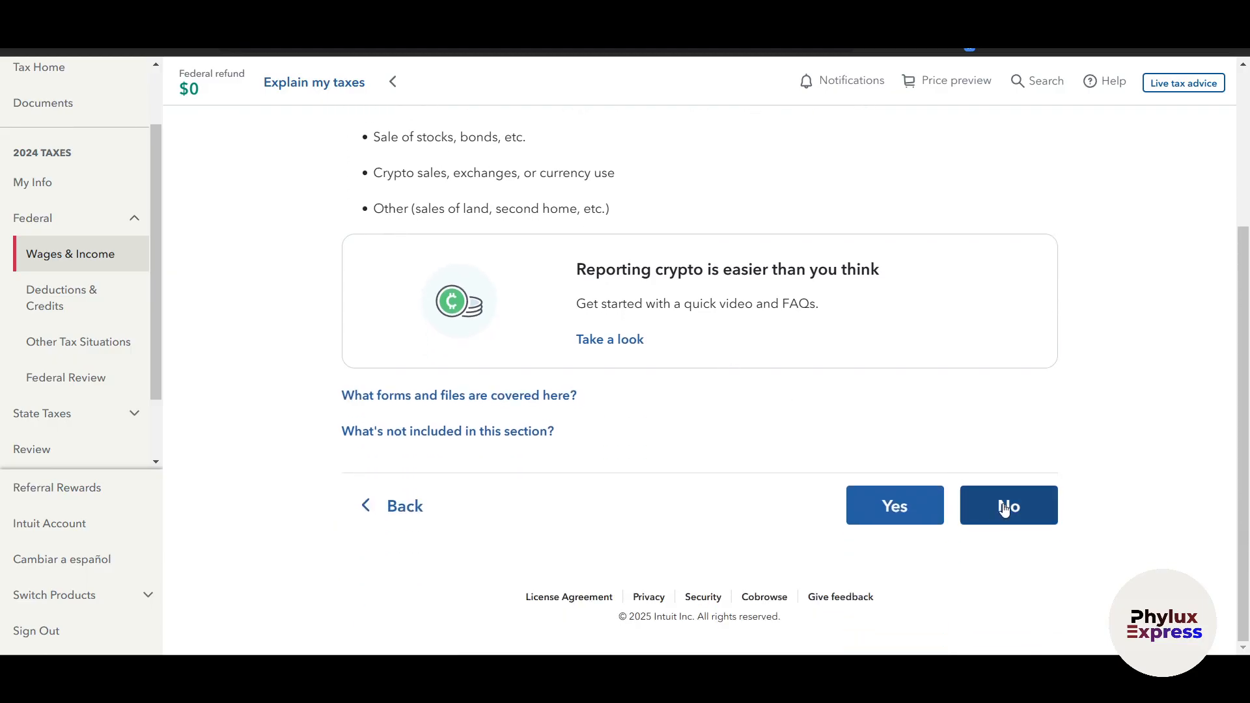
left_click(1005, 507)
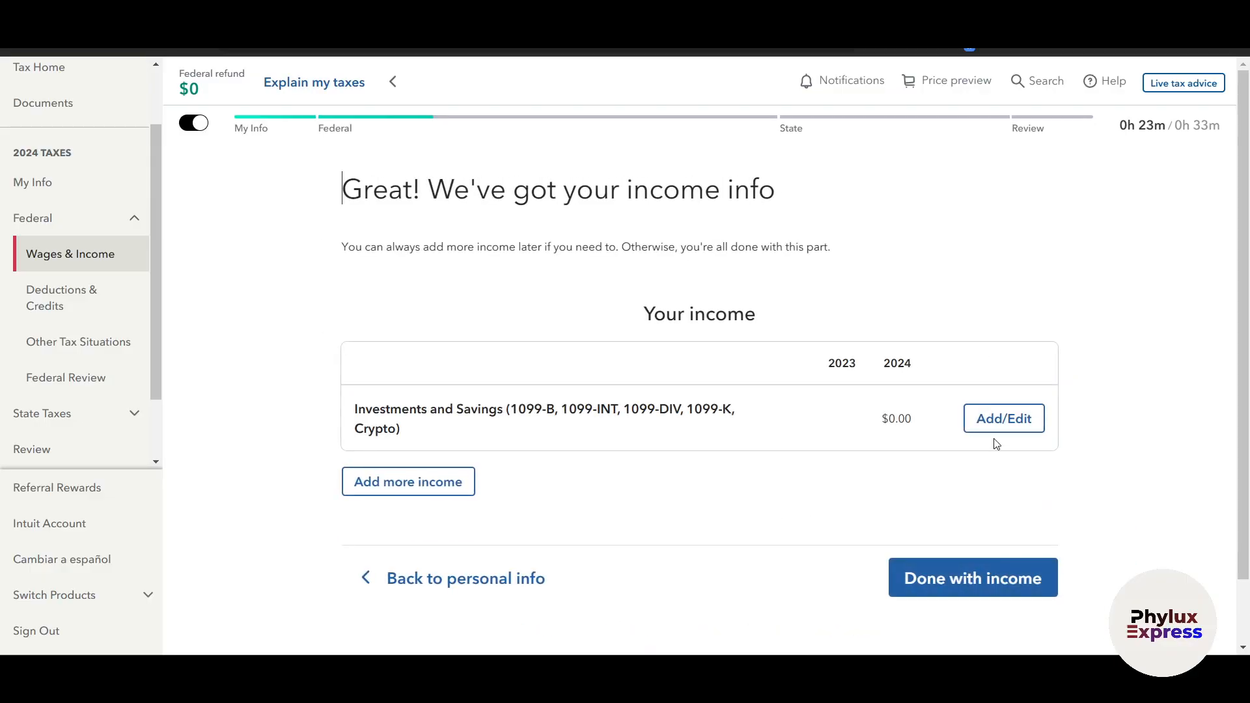
Finish the income section, keeping No for foreign accounts and answering No to disaster distributions and digital assets
left_click(963, 579)
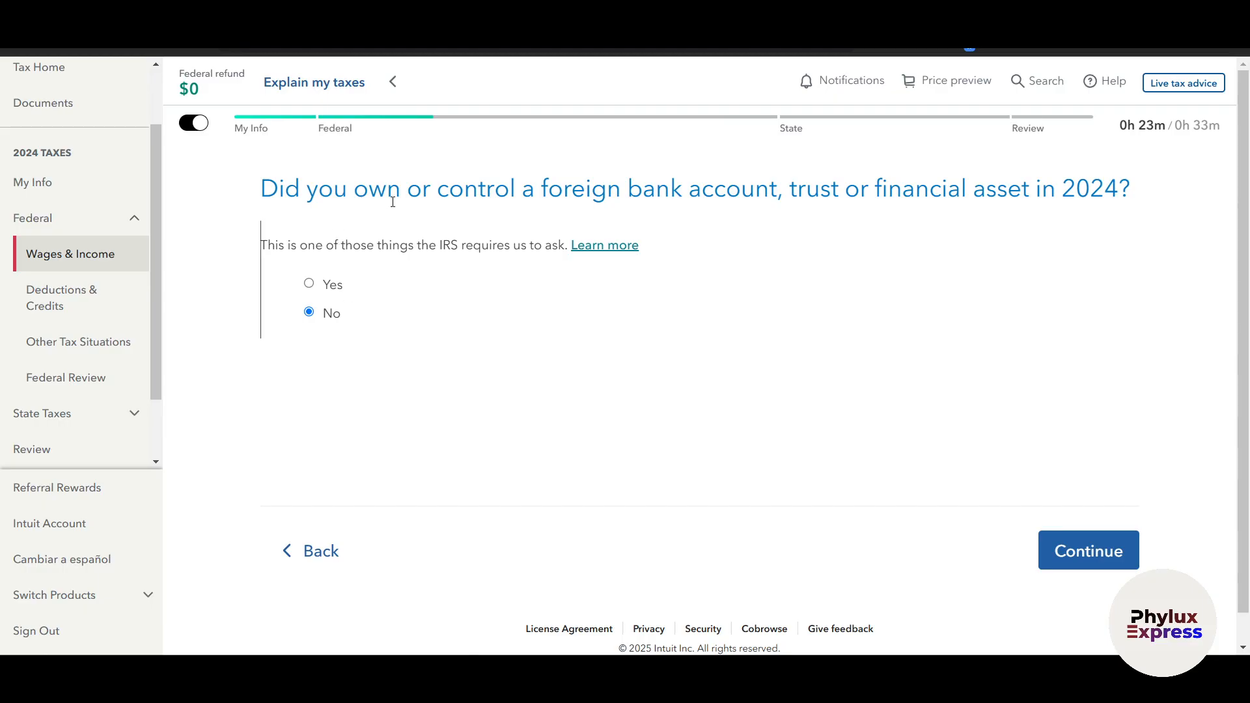
left_click(1080, 558)
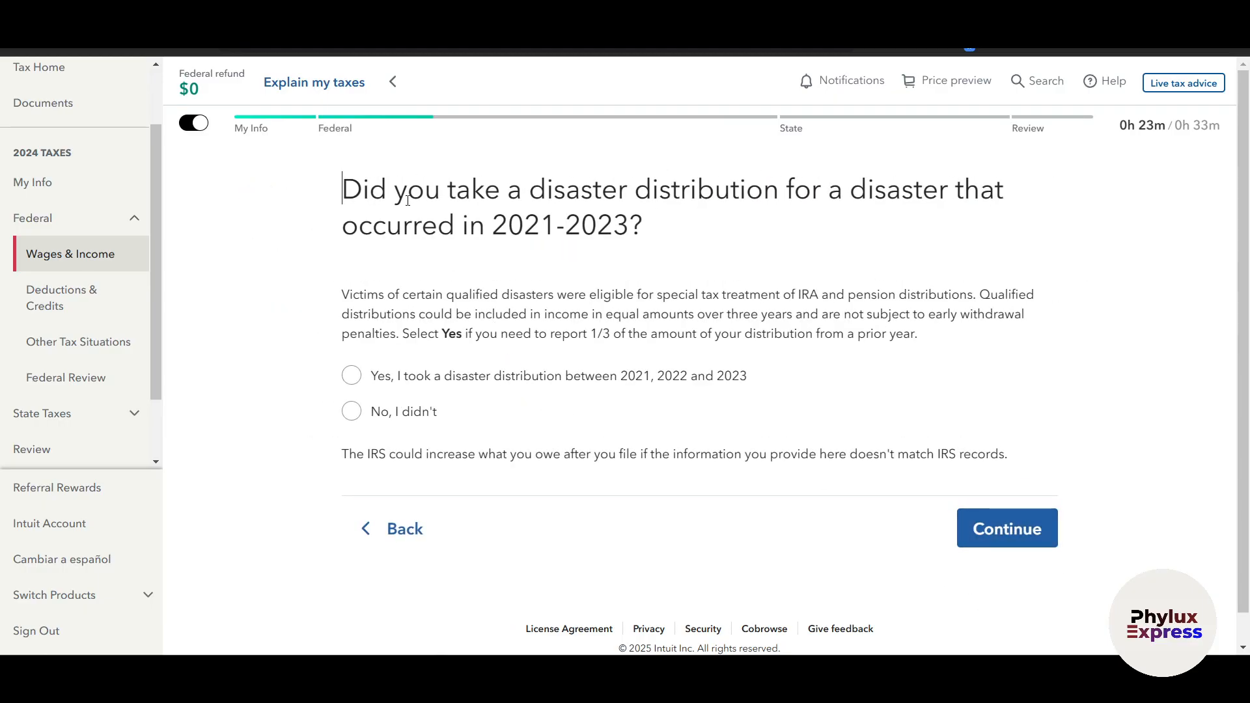
left_click(353, 412)
left_click(998, 526)
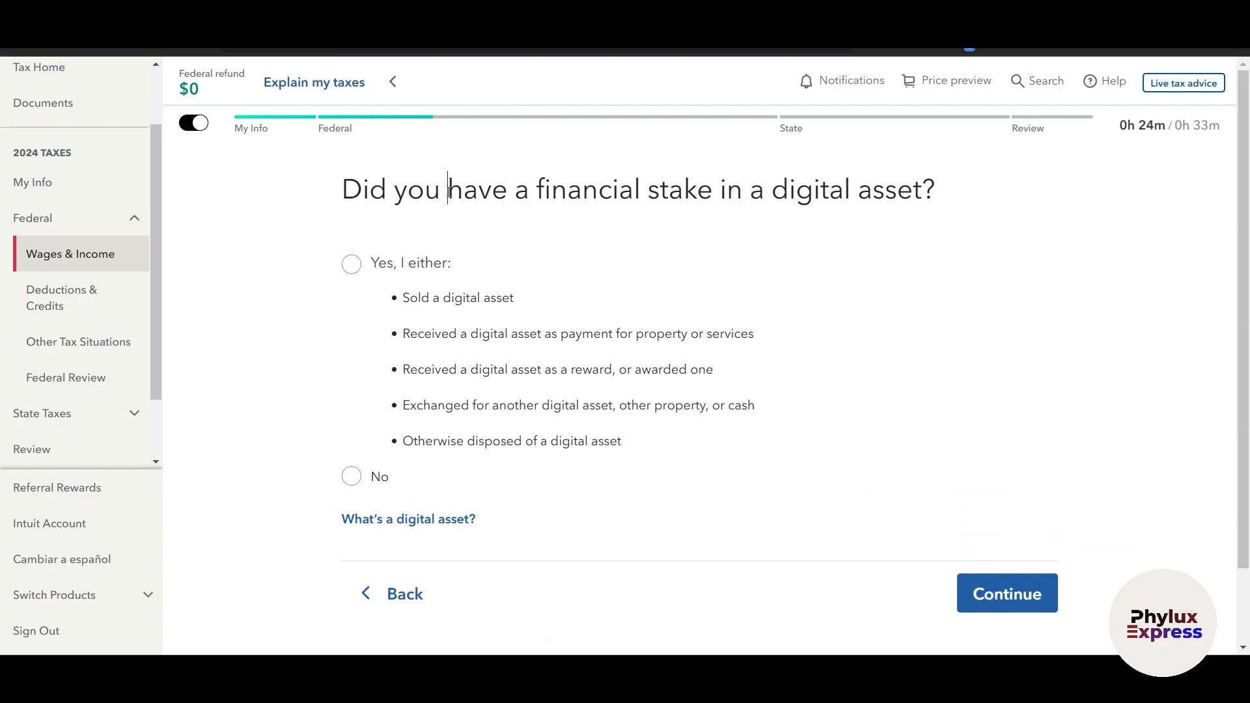
left_click(350, 476)
left_click(1026, 605)
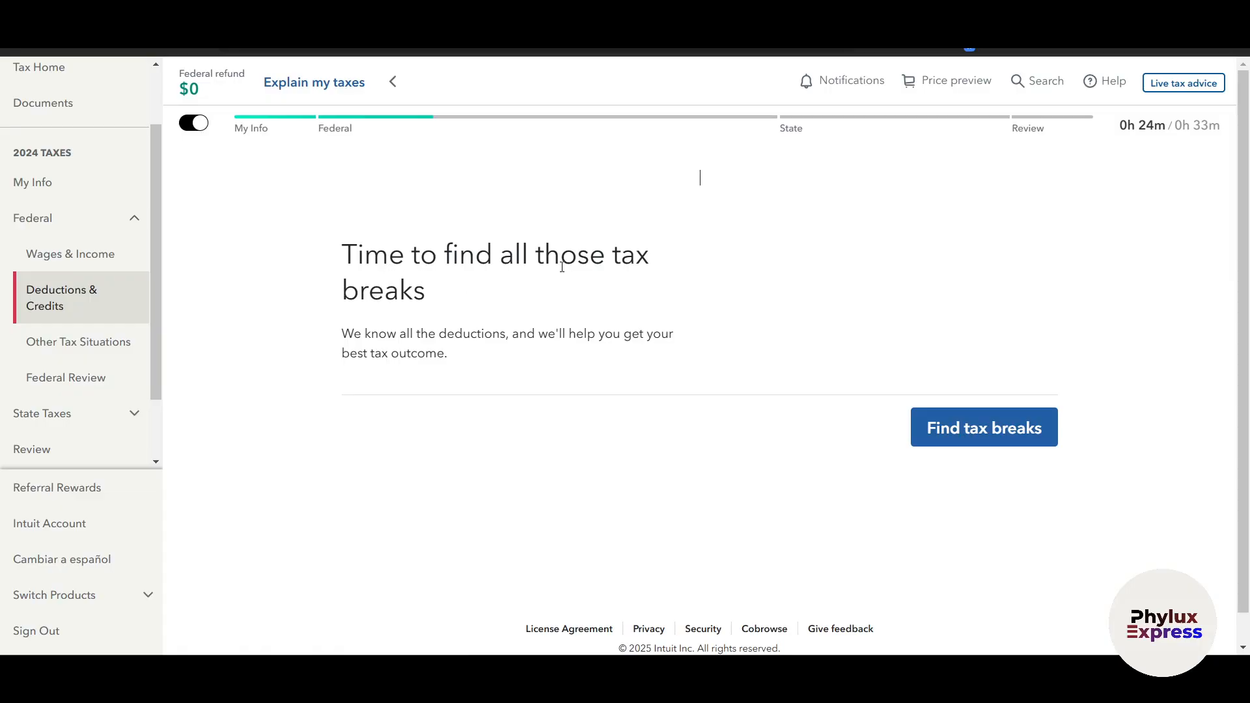
Start finding tax breaks, choose "I'll answer later" for every question from IRA contributions onward, and continue
left_click(996, 600)
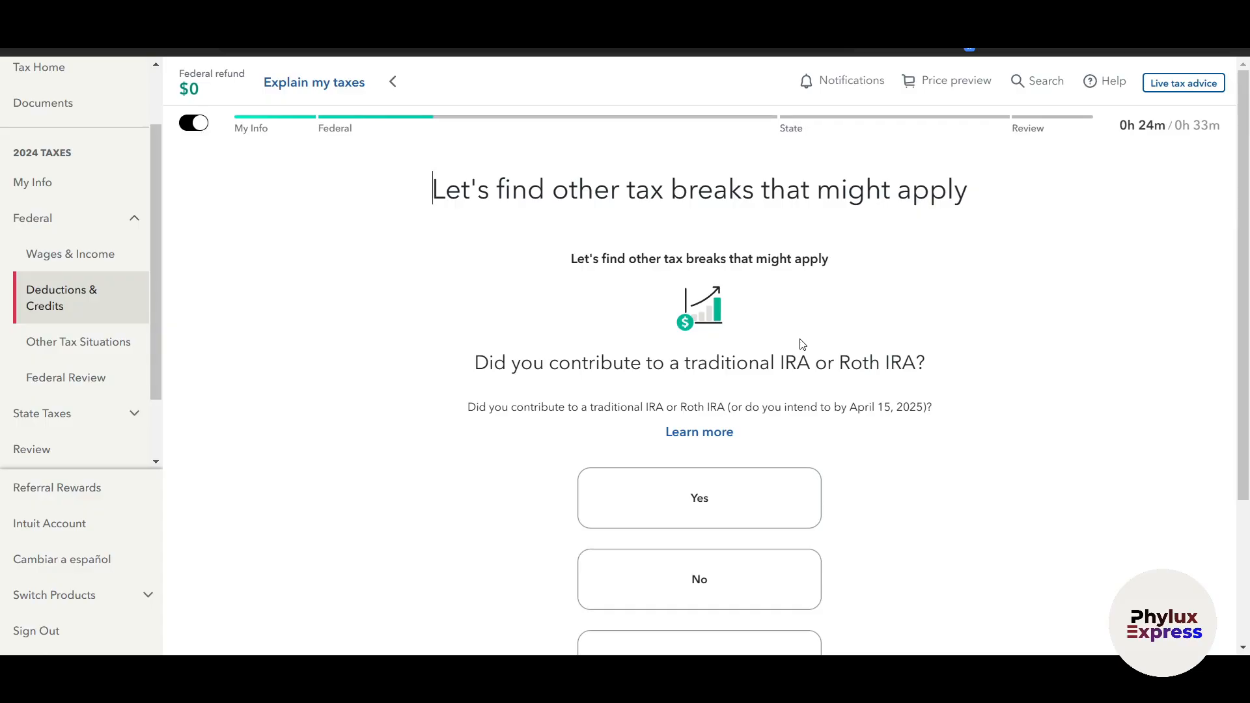
scroll(773, 334, "down", 3)
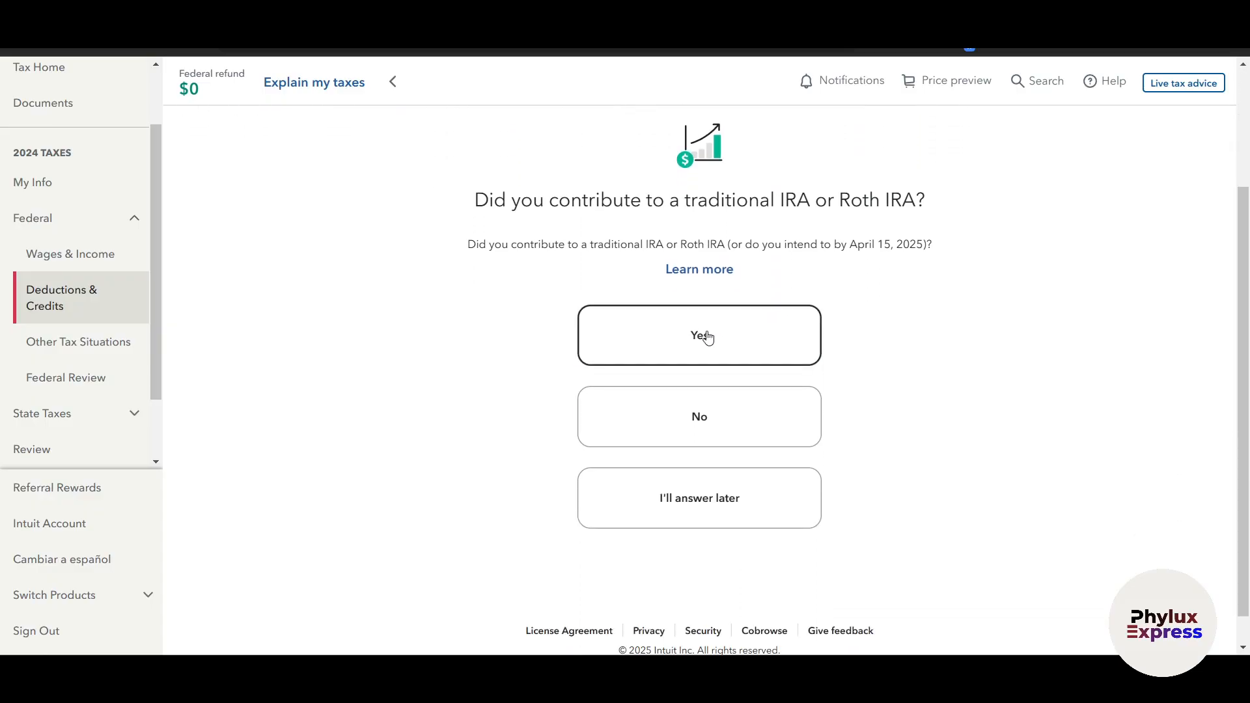
left_click(691, 526)
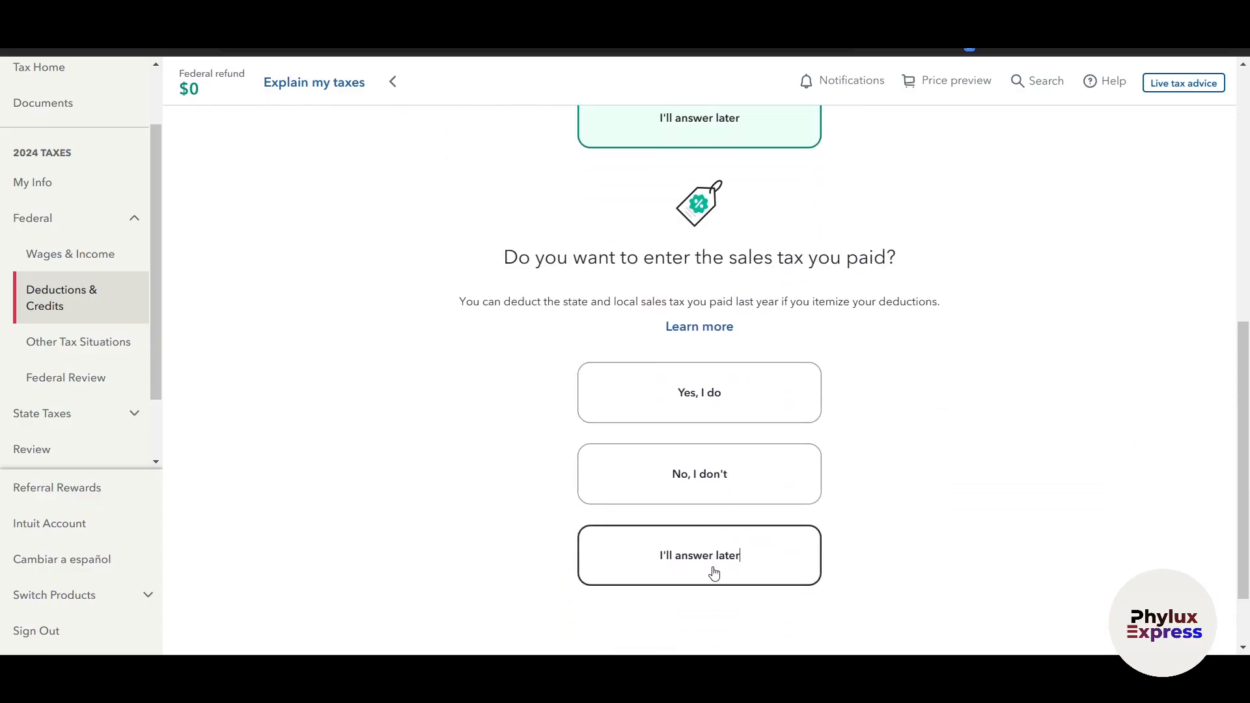
left_click(713, 568)
left_click(722, 578)
left_click(733, 532)
left_click(704, 553)
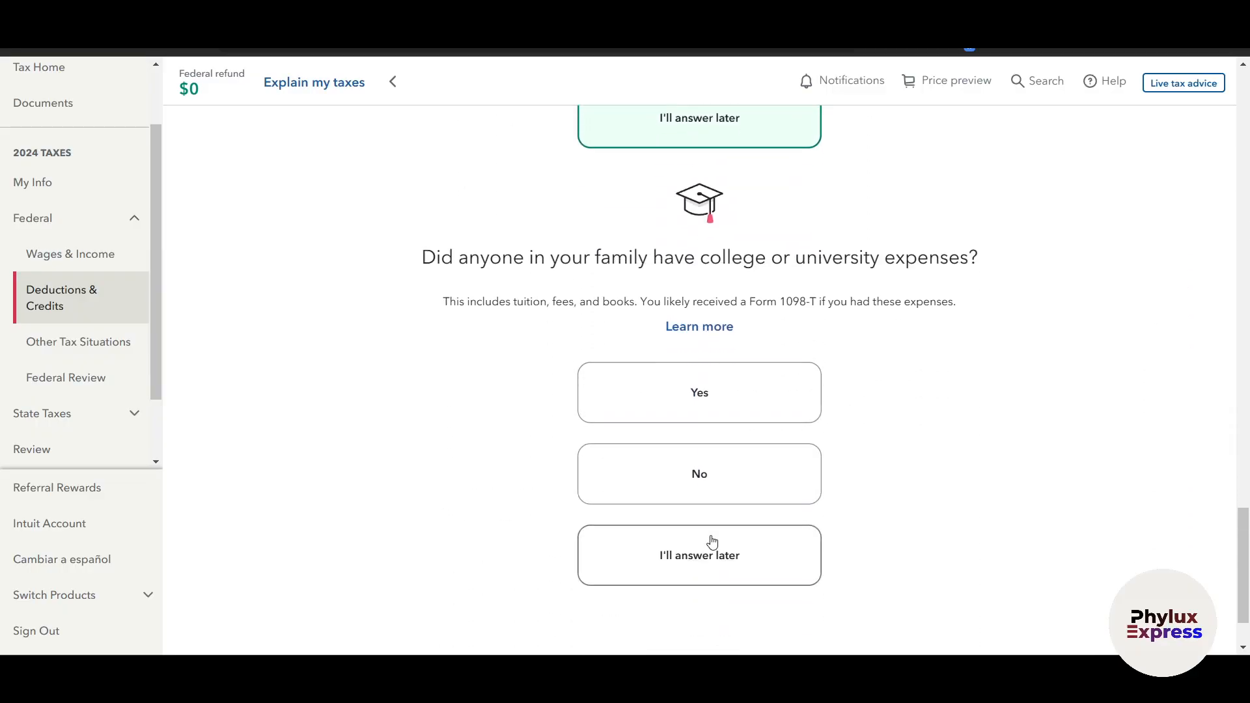
left_click(722, 559)
left_click(723, 554)
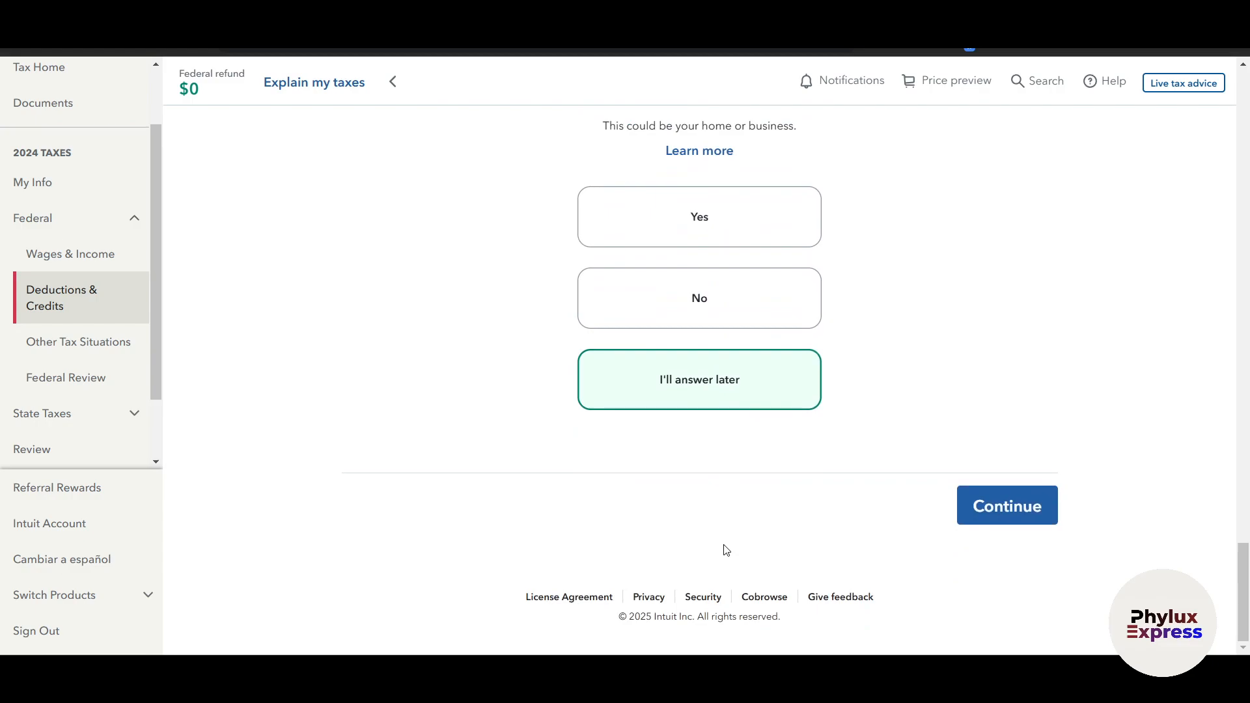
left_click(1012, 527)
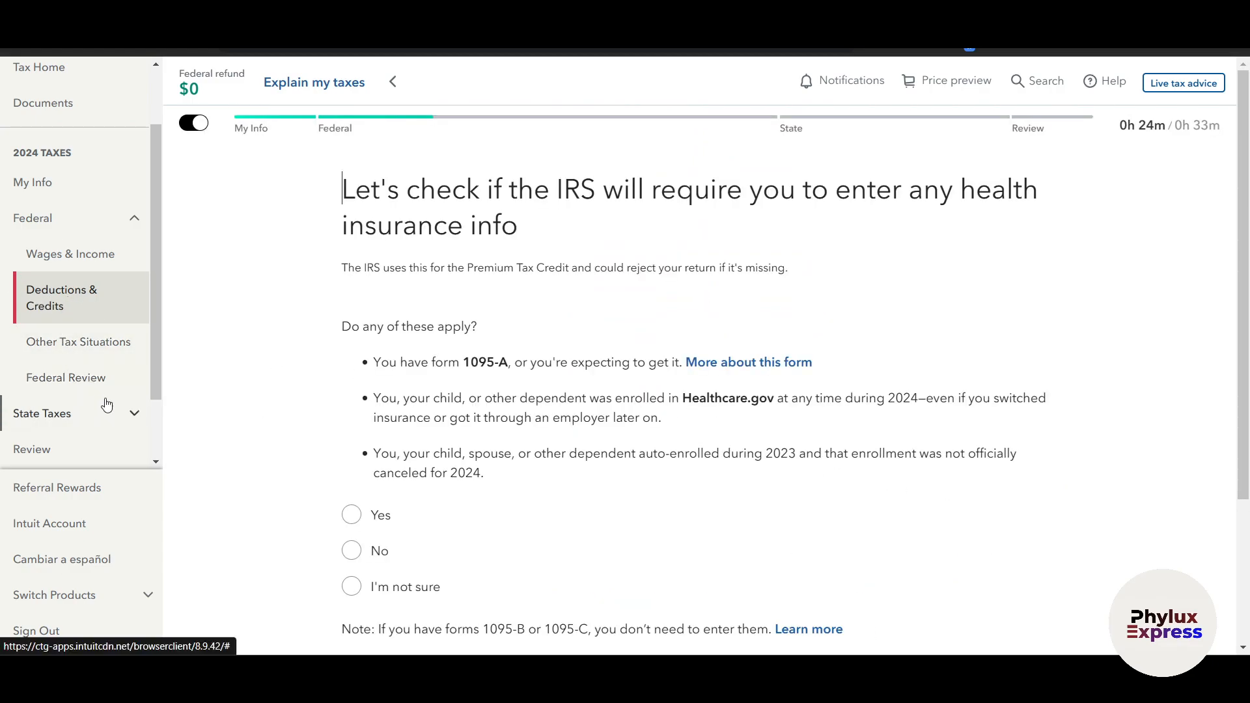
Answer "I'm not sure" to the health insurance question about Form 1095-A and continue
scroll(62, 364, "down", 2)
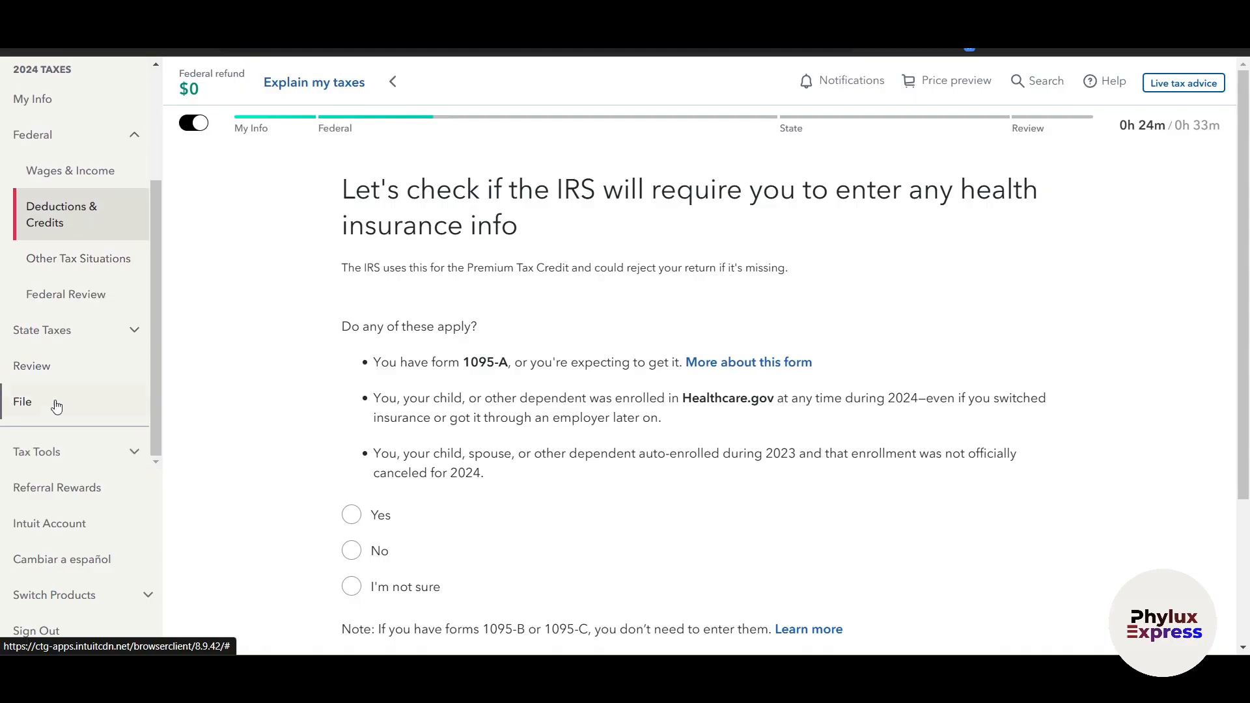
scroll(58, 312, "up", 2)
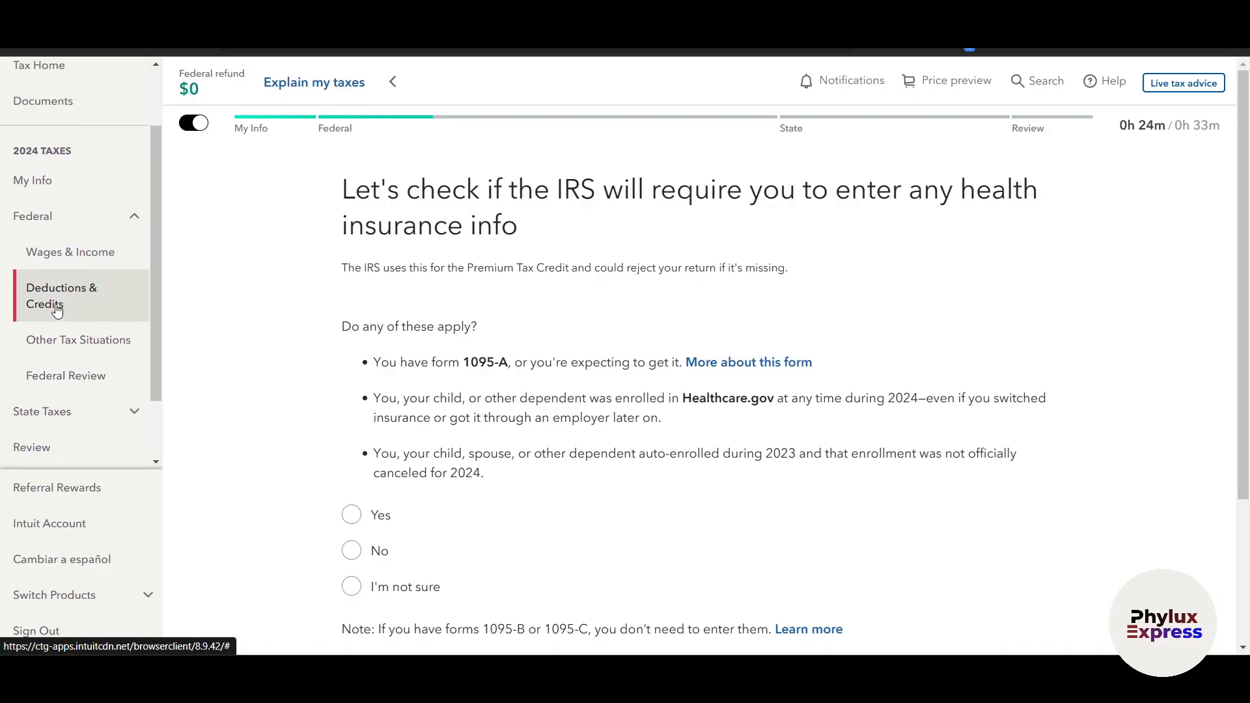
scroll(637, 448, "down", 3)
left_click(351, 389)
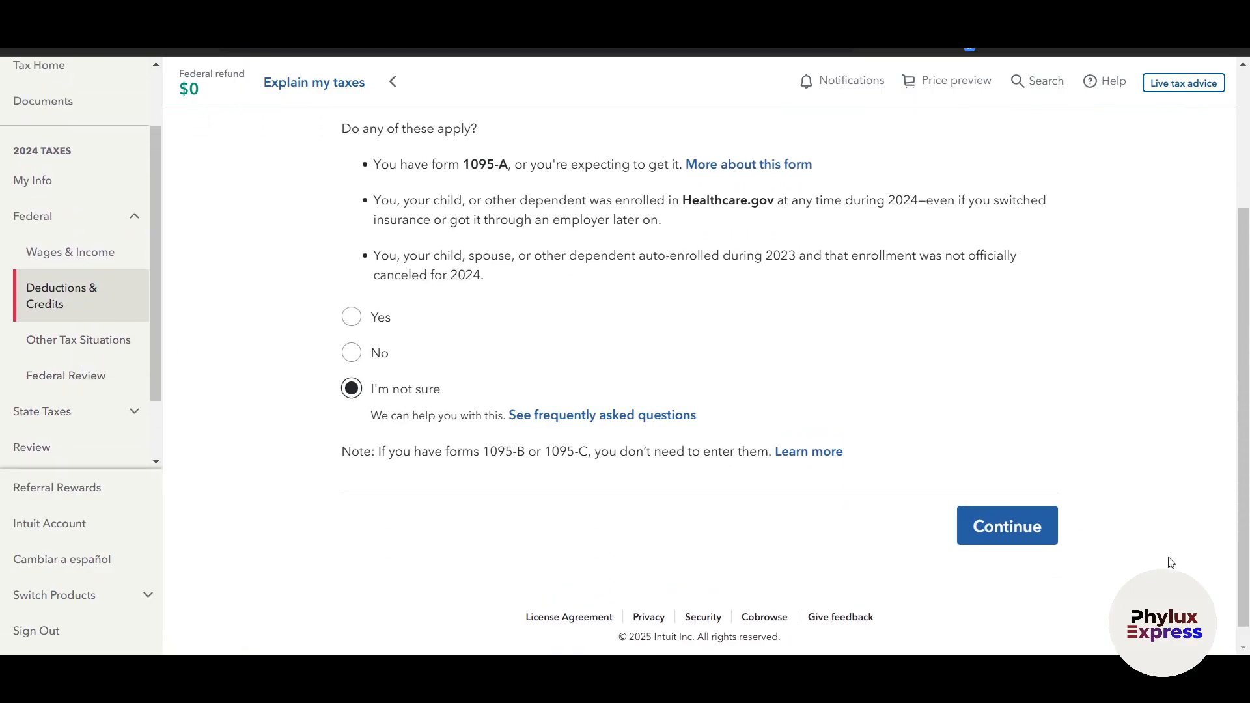
left_click(1037, 526)
Review the list of tax breaks and continue without starting any of them
scroll(938, 499, "down", 6)
scroll(938, 500, "up", 4)
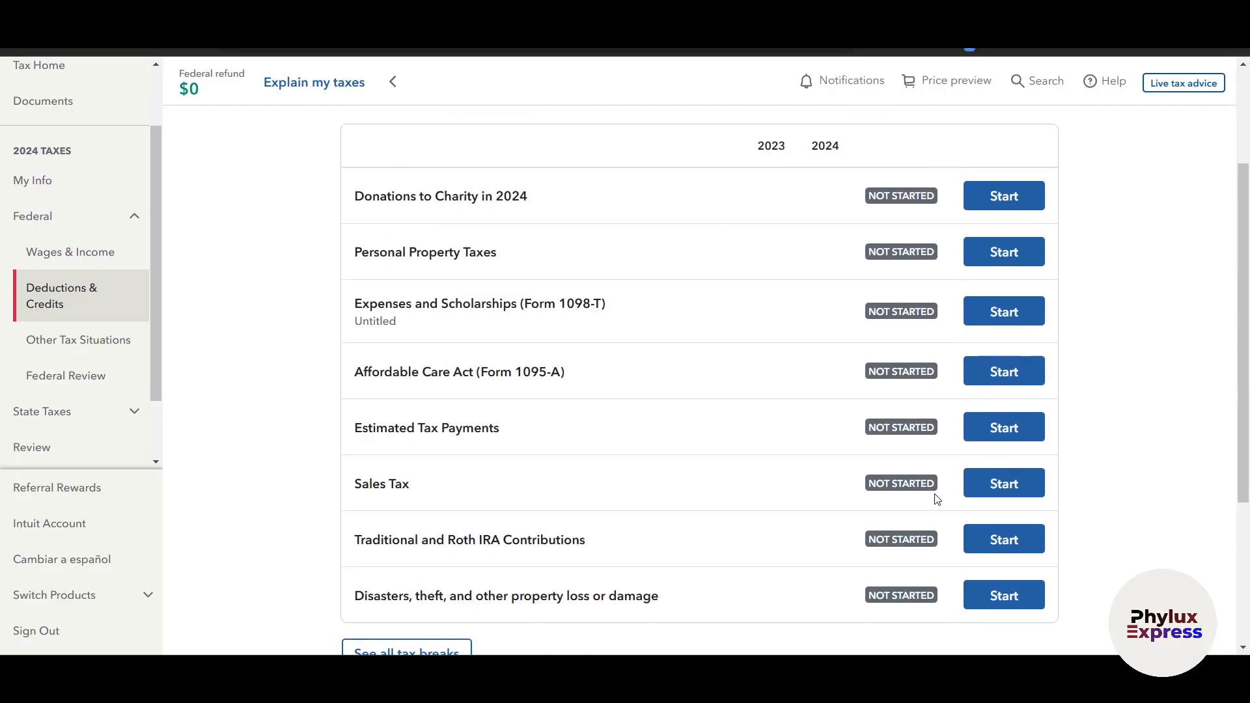
scroll(881, 250, "up", 1)
scroll(635, 273, "up", 2)
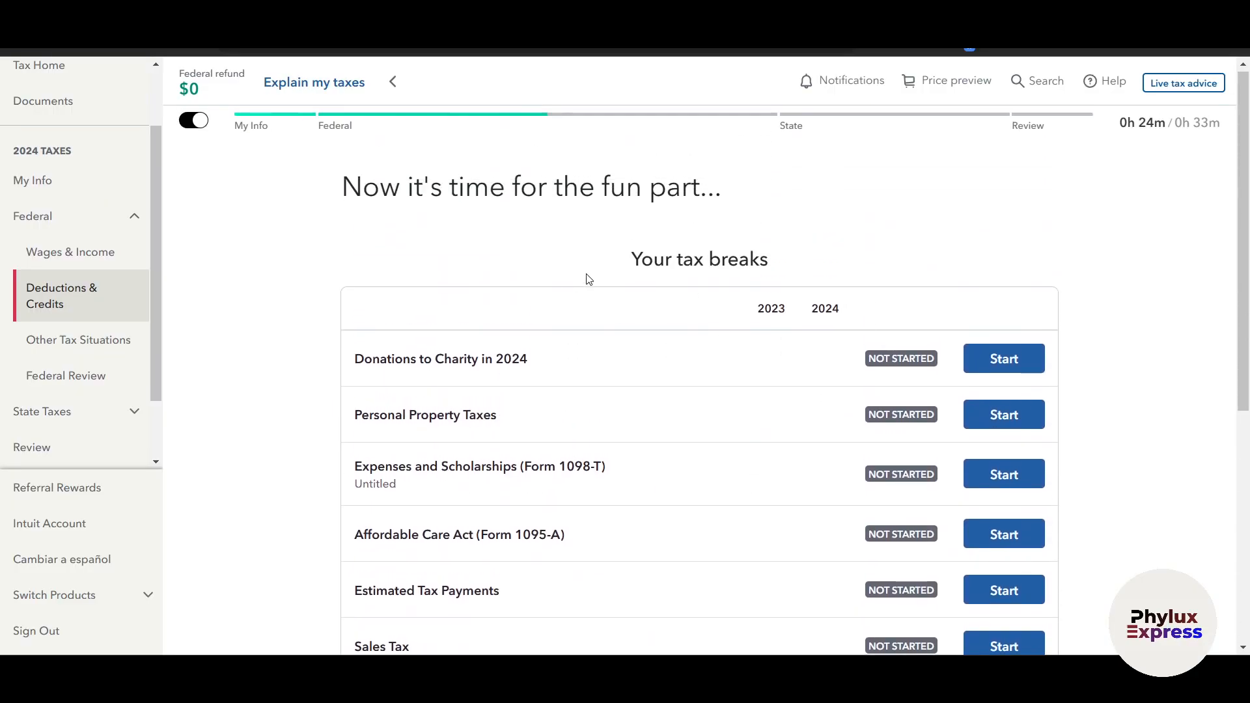
scroll(527, 425, "down", 2)
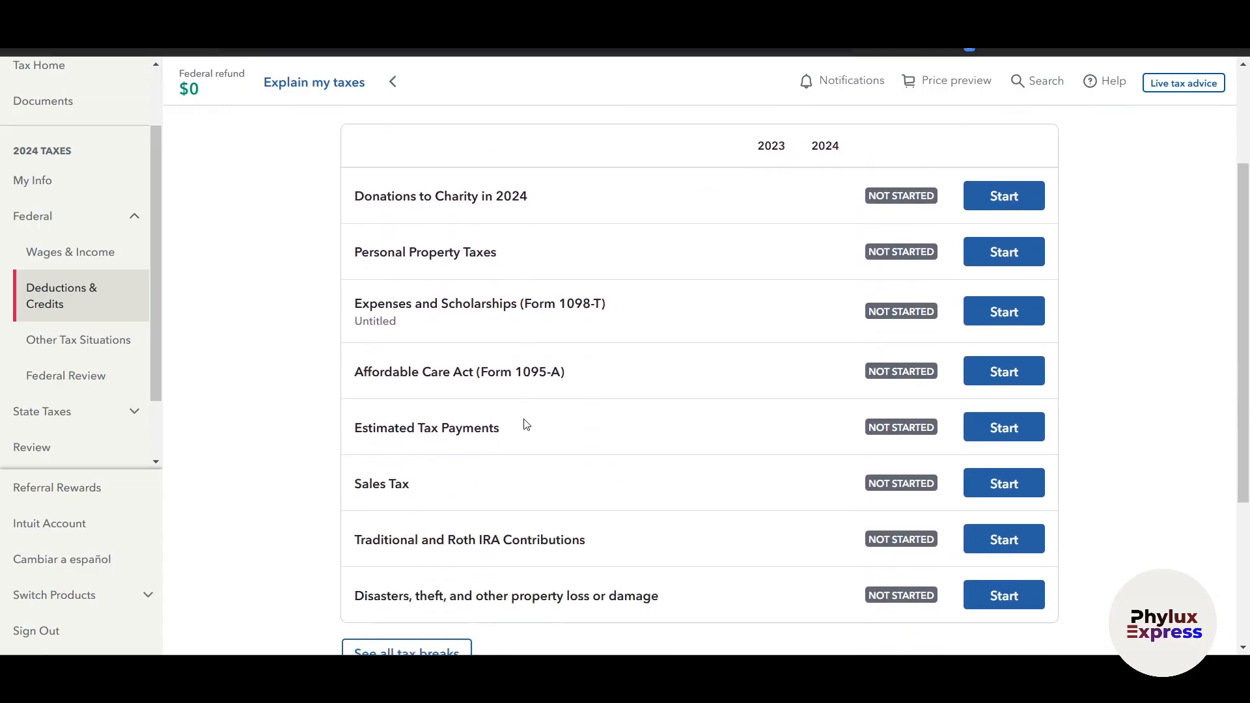
scroll(1162, 498, "down", 2)
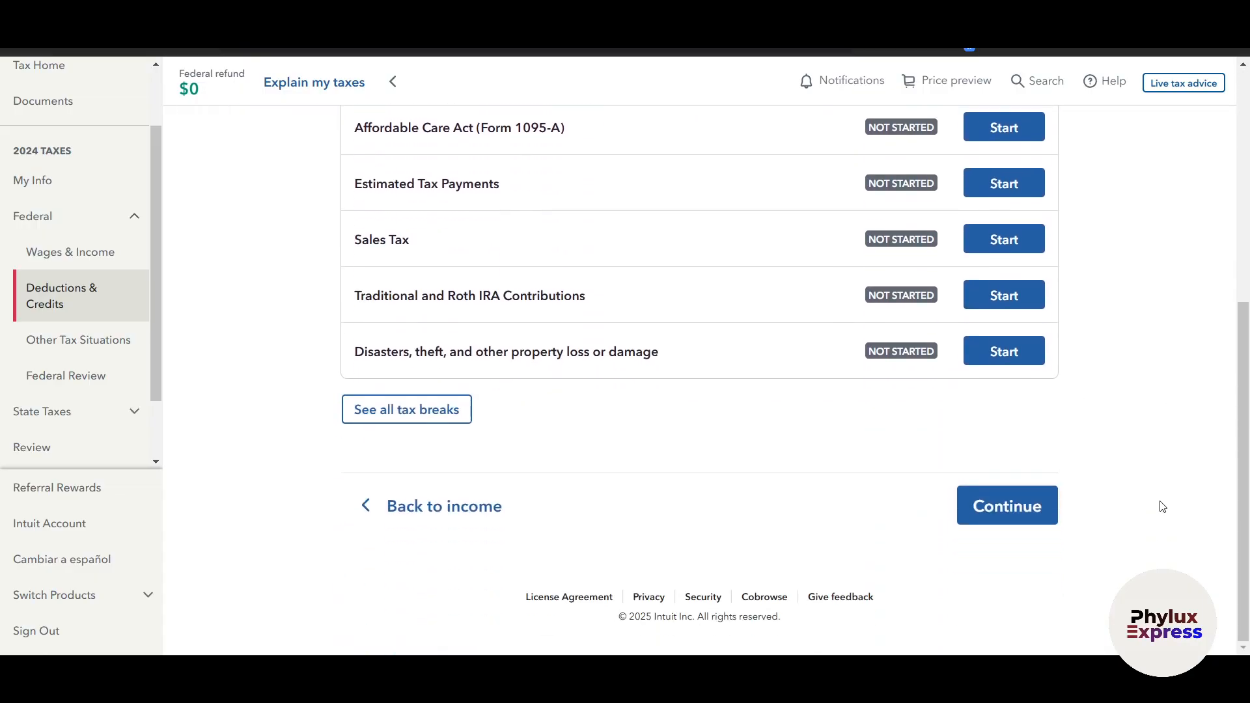
left_click(1000, 509)
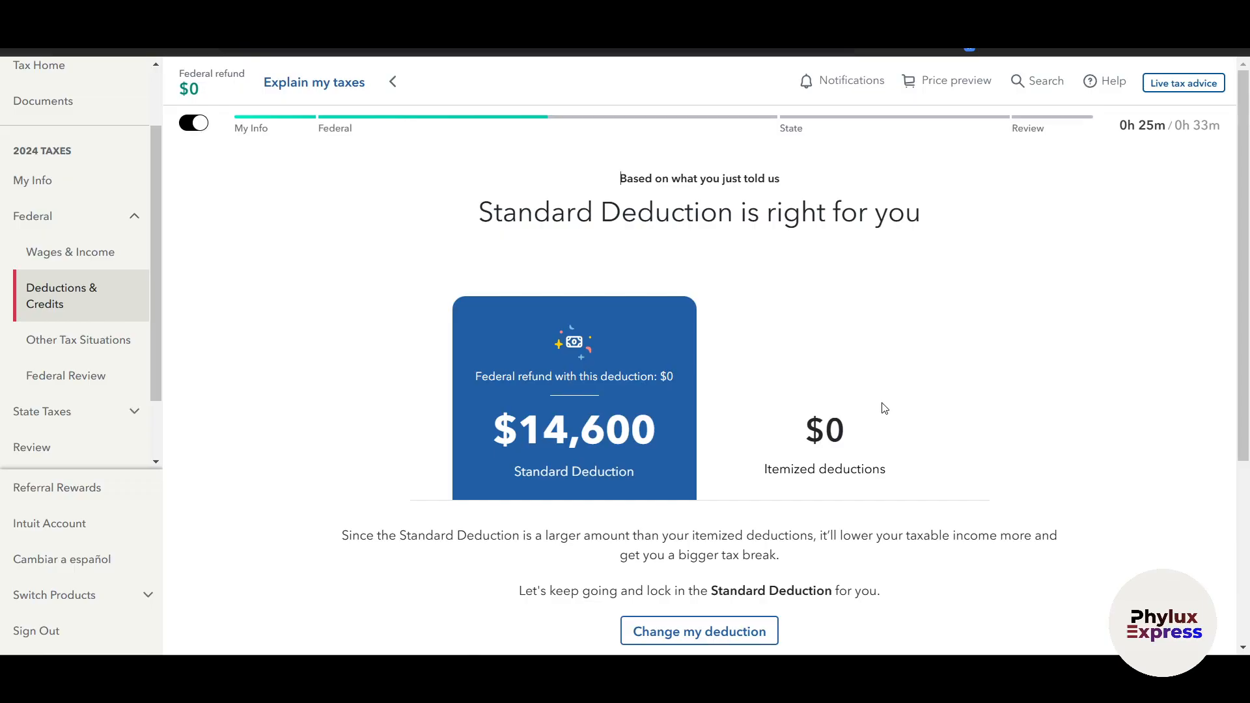
Review the deduction comparison, accept the Standard Deduction and continue to Other Tax Situations
scroll(704, 204, "down", 1)
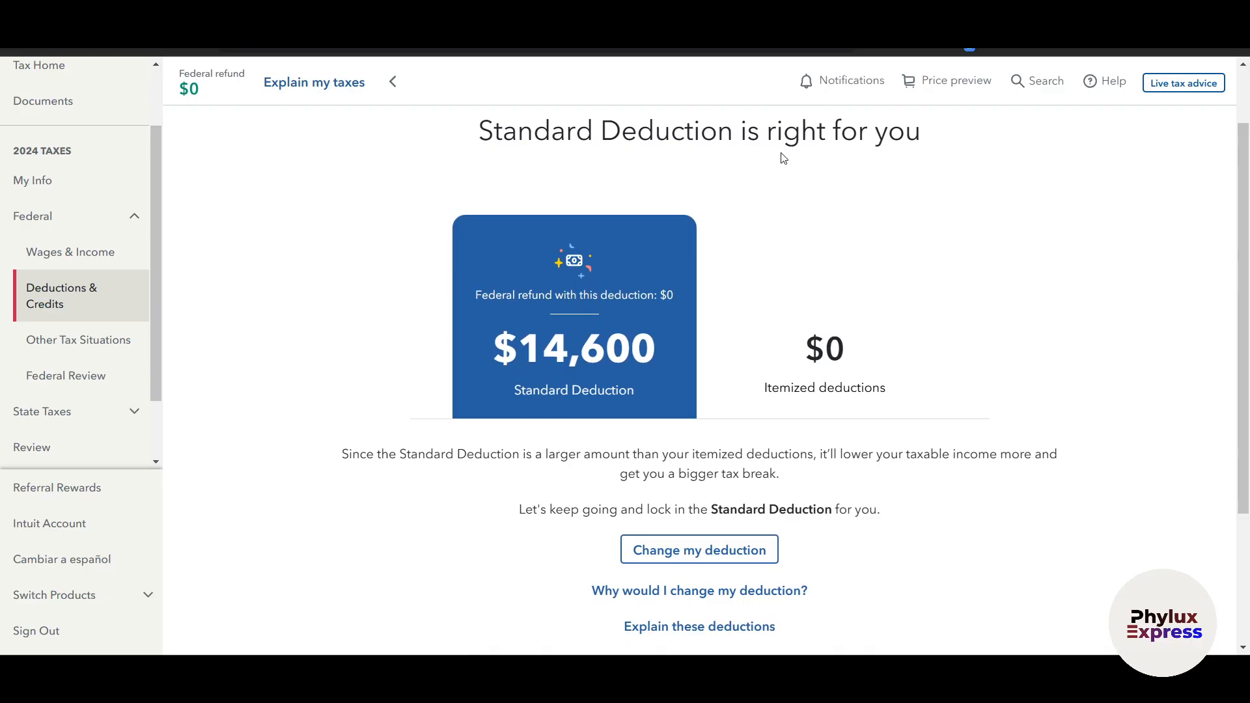
scroll(873, 302, "down", 1)
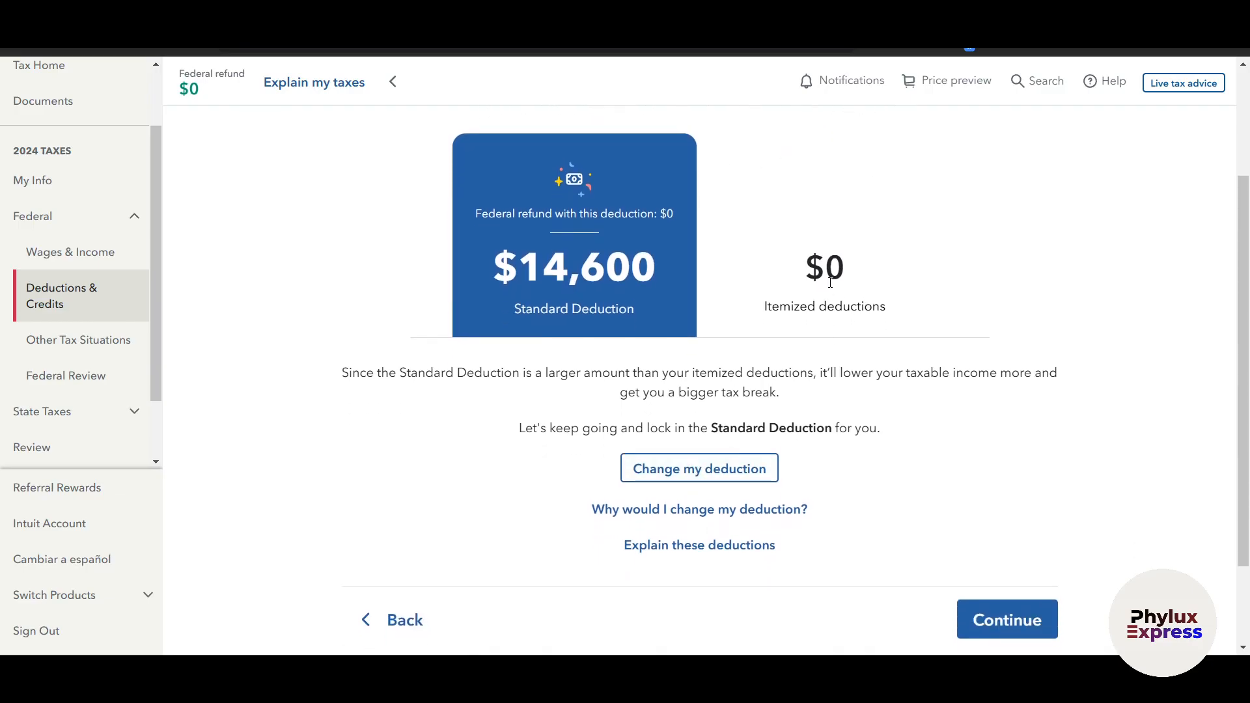
left_click(990, 622)
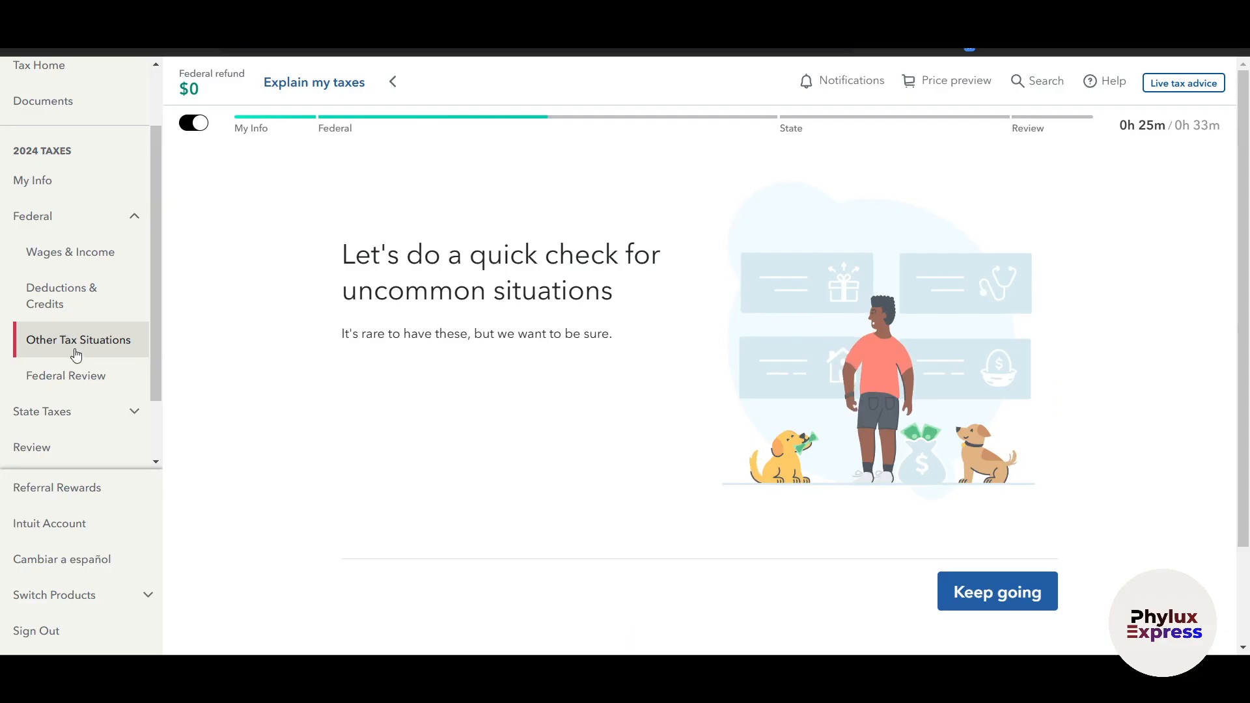
Start the uncommon situations check and answer its questions, with No for a household employee and Yes for an Identity Protection PIN
scroll(697, 553, "down", 2)
left_click(959, 471)
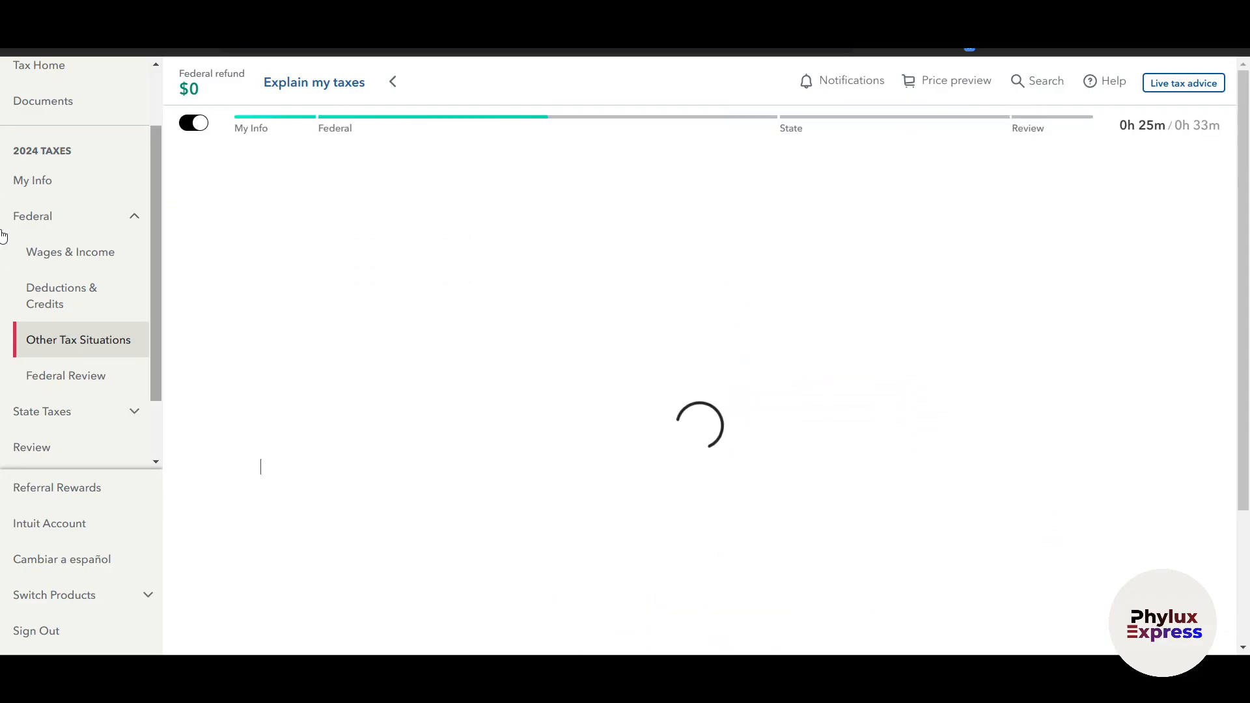
left_click(697, 553)
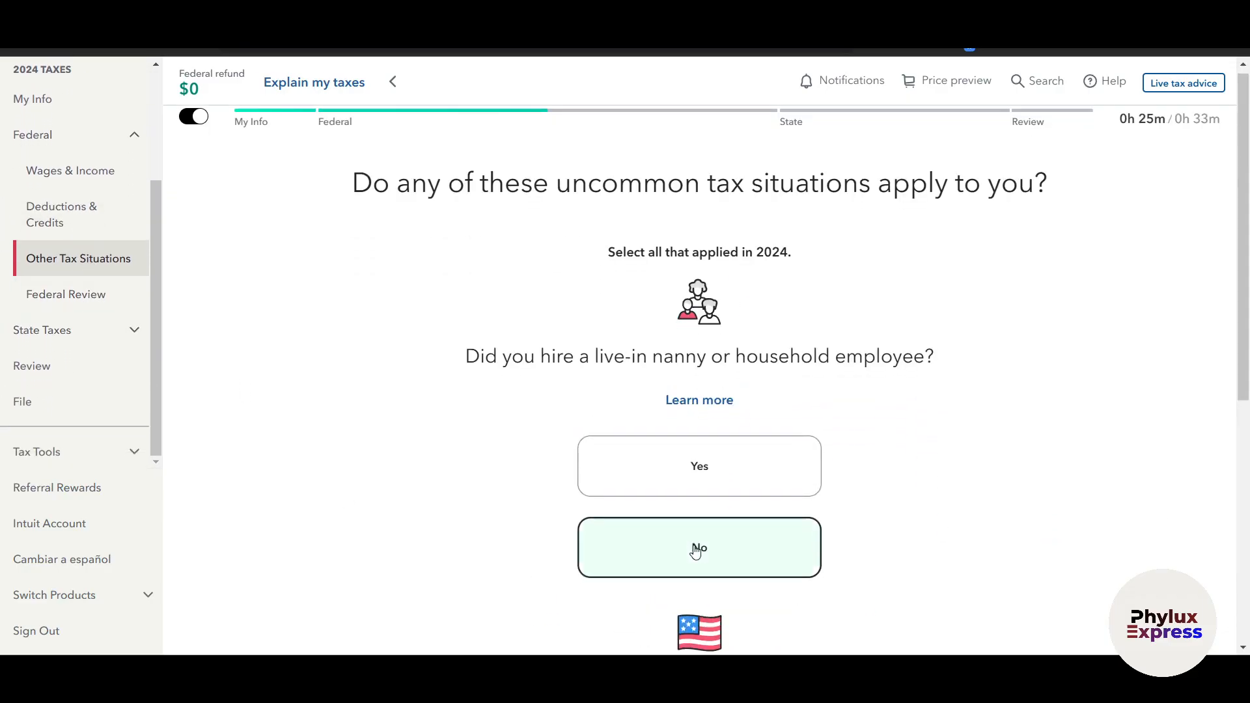
left_click(703, 410)
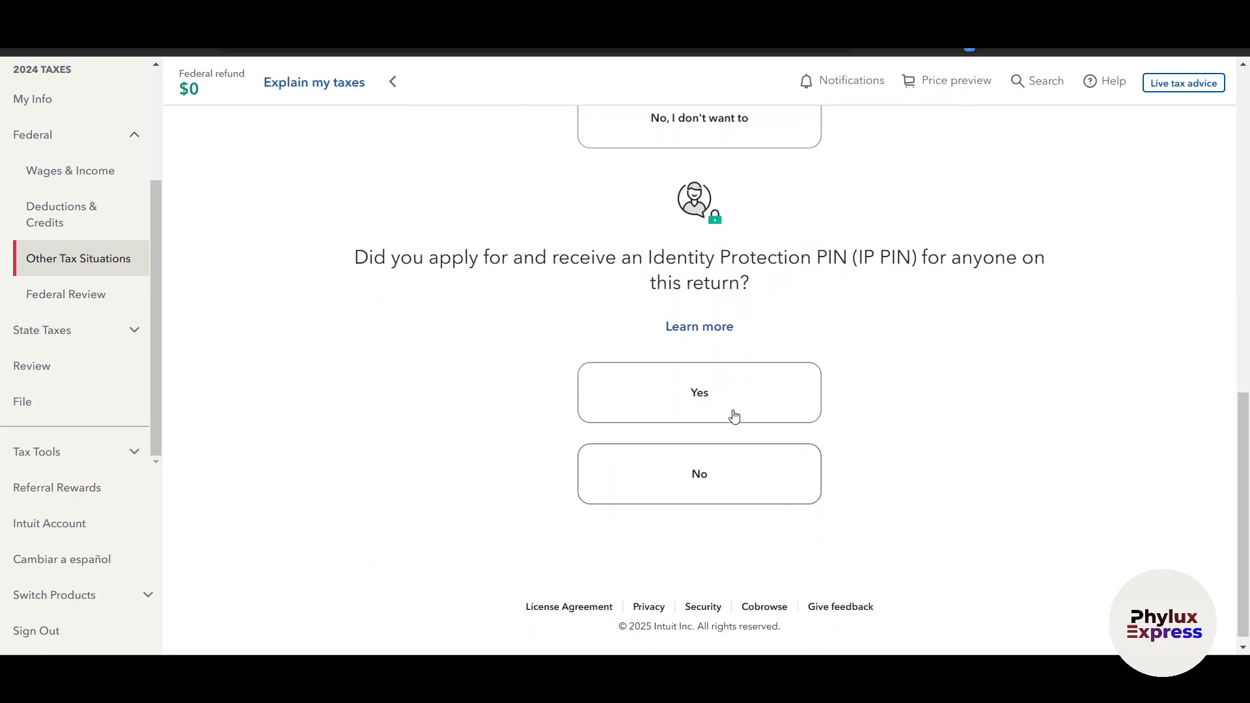
left_click(731, 413)
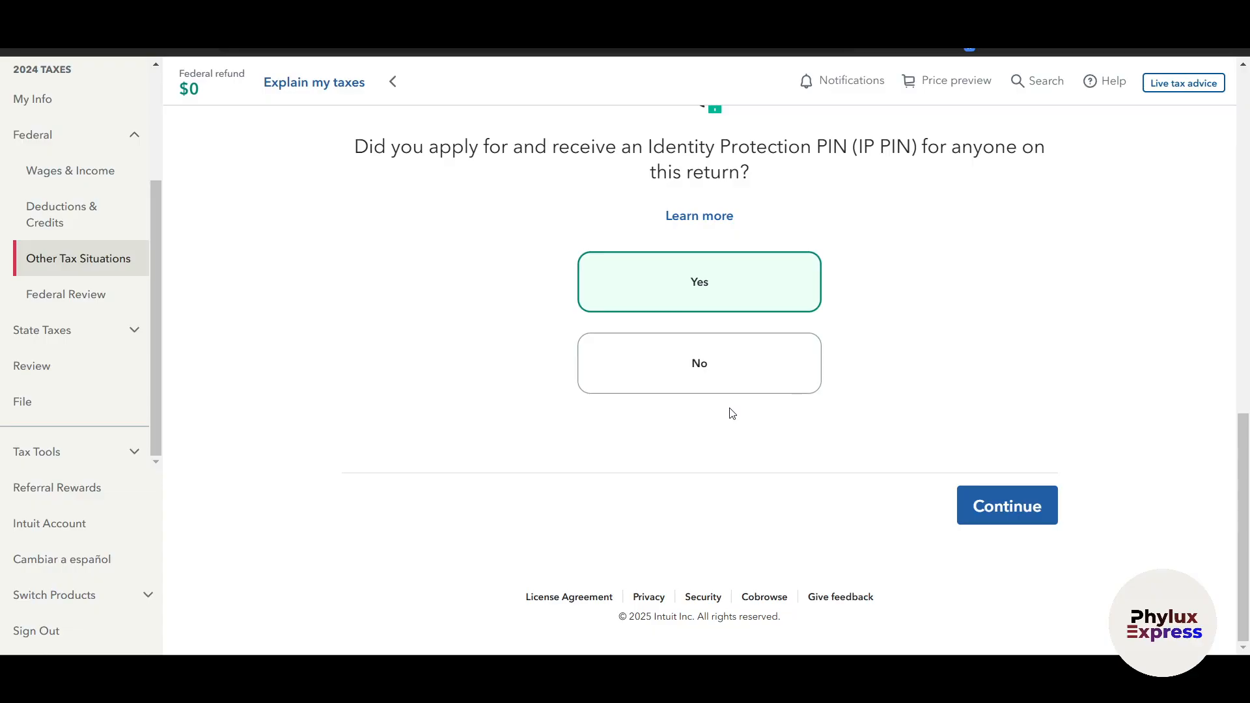
Go to the Review section, check the return and continue to the CompleteCheck to-do list
left_click(62, 370)
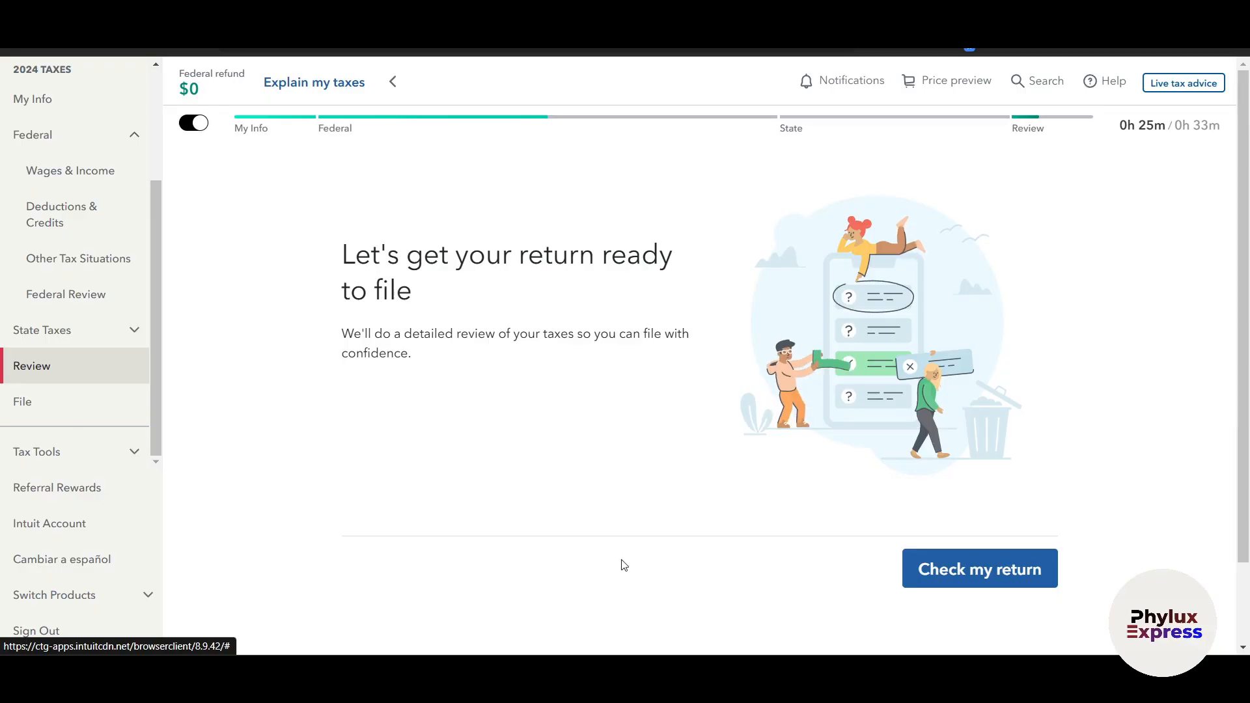
left_click(986, 568)
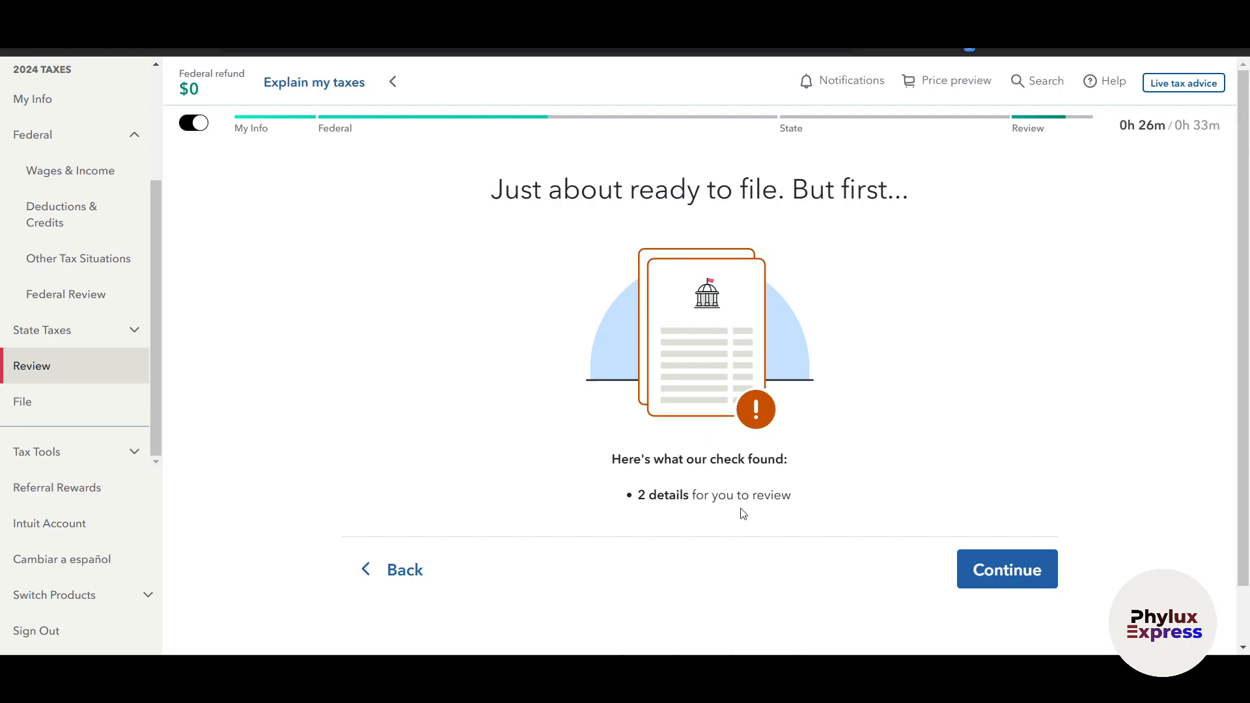
left_click(1010, 577)
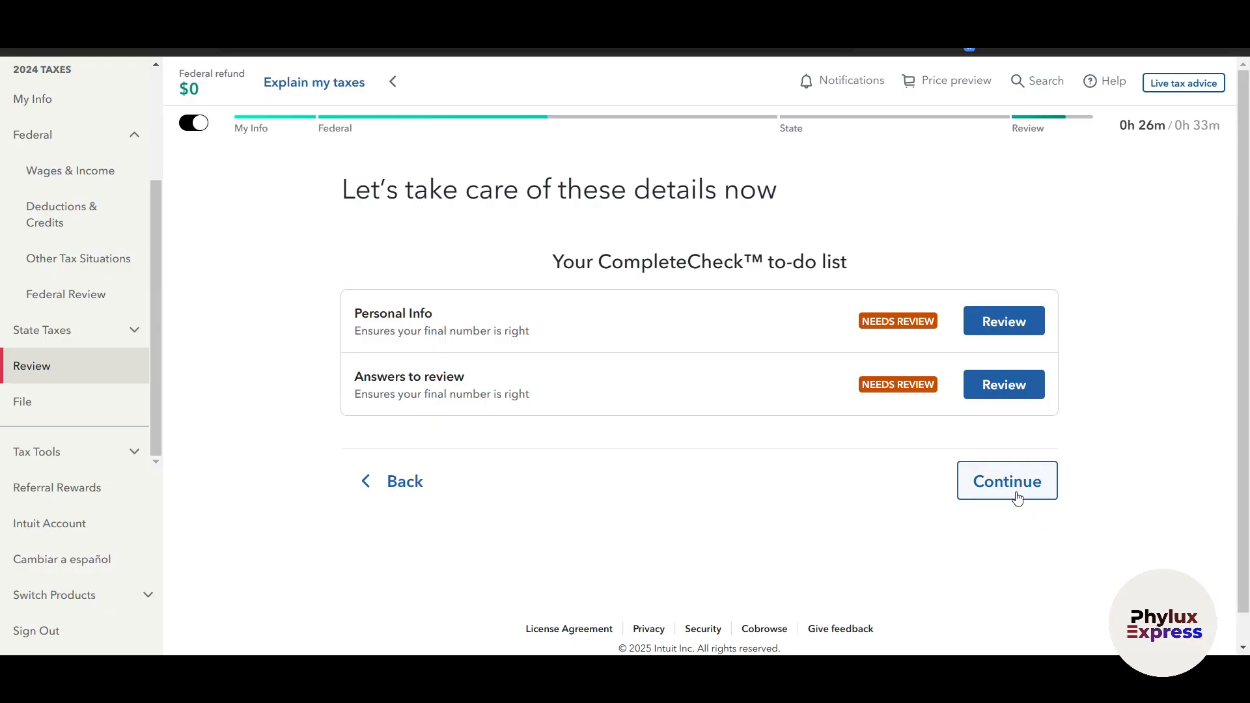
Go to the File section and choose to complete the return's missing information
left_click(86, 413)
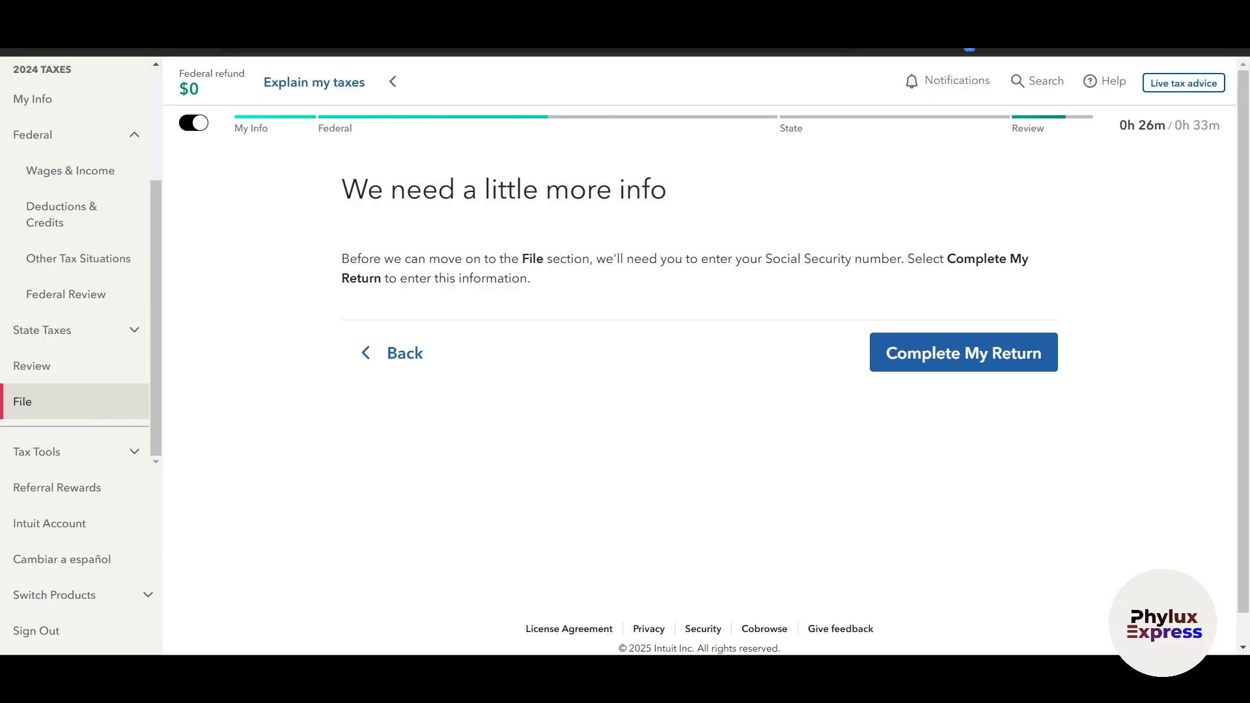
scroll(690, 547, "down", 1)
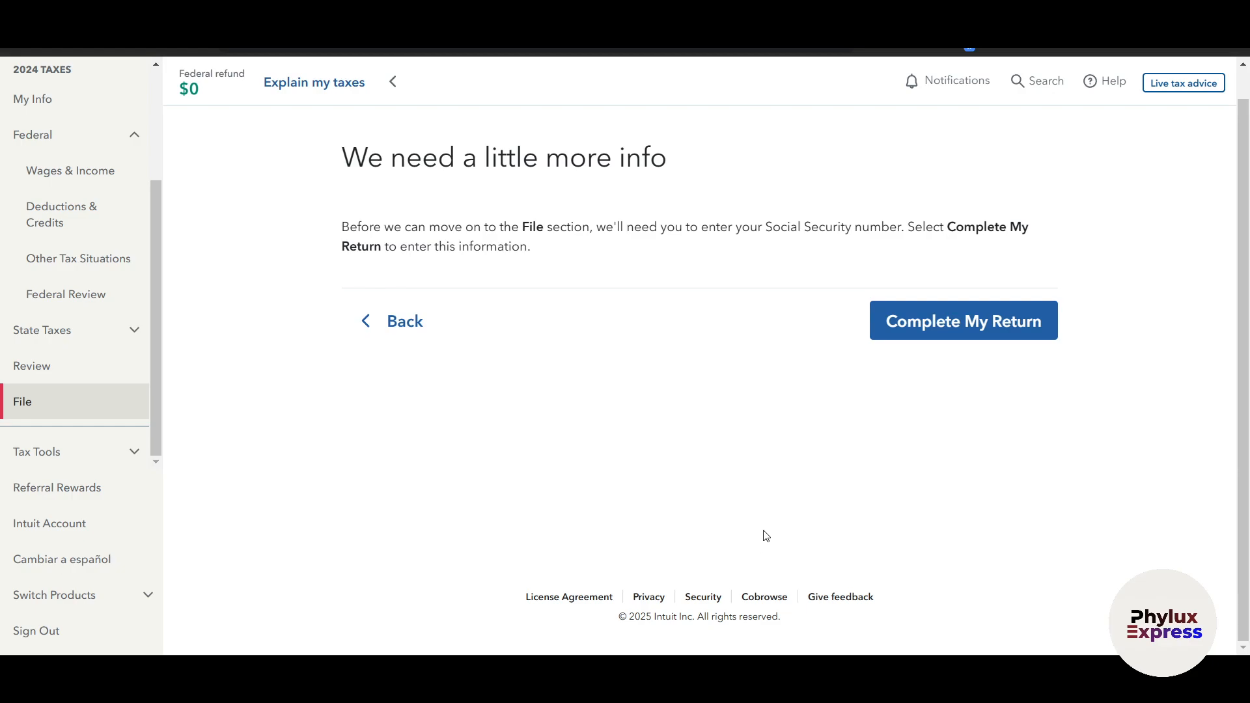
scroll(771, 519, "up", 1)
left_click(894, 364)
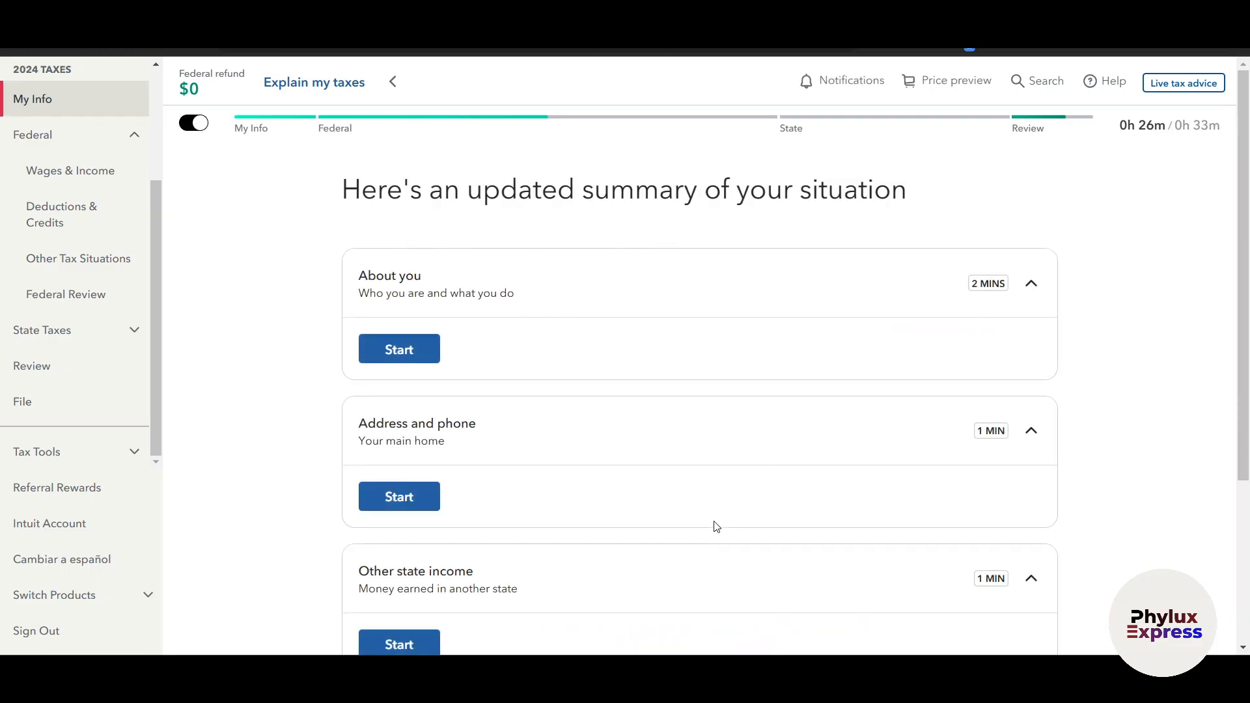
Look over the My Info summary's entries for personal details, address and phone, and other state income
scroll(977, 553, "down", 3)
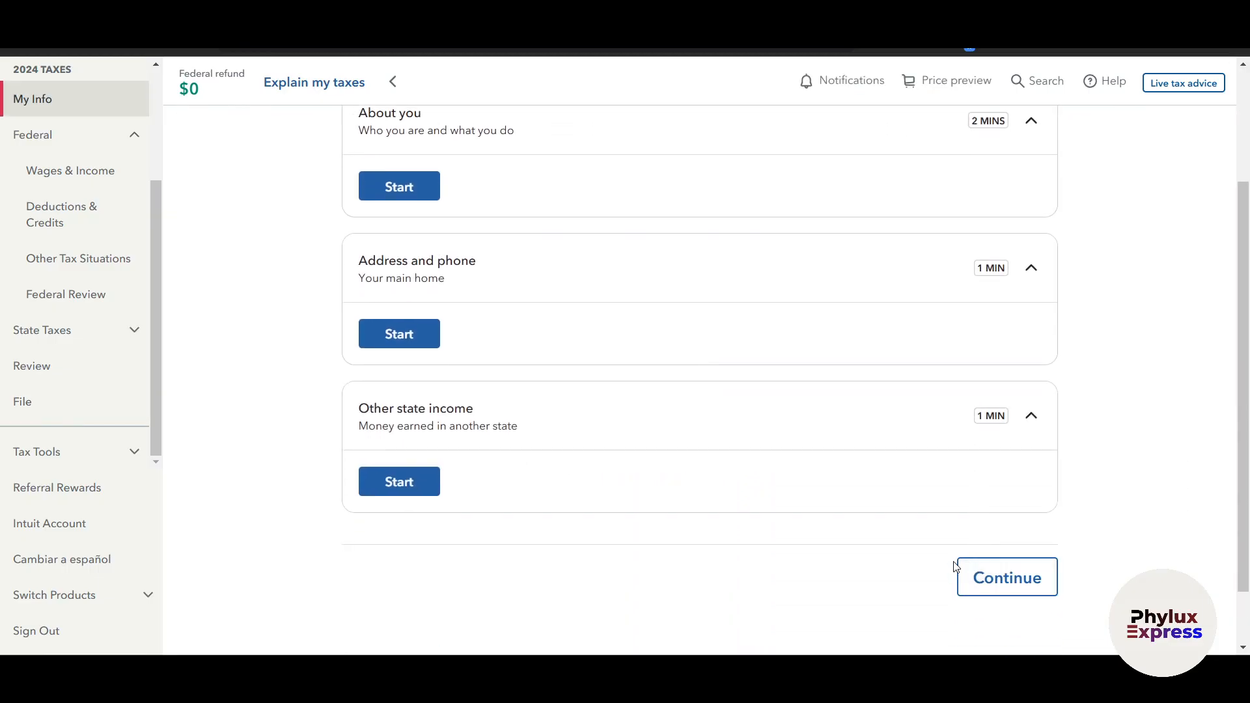
scroll(957, 569, "down", 1)
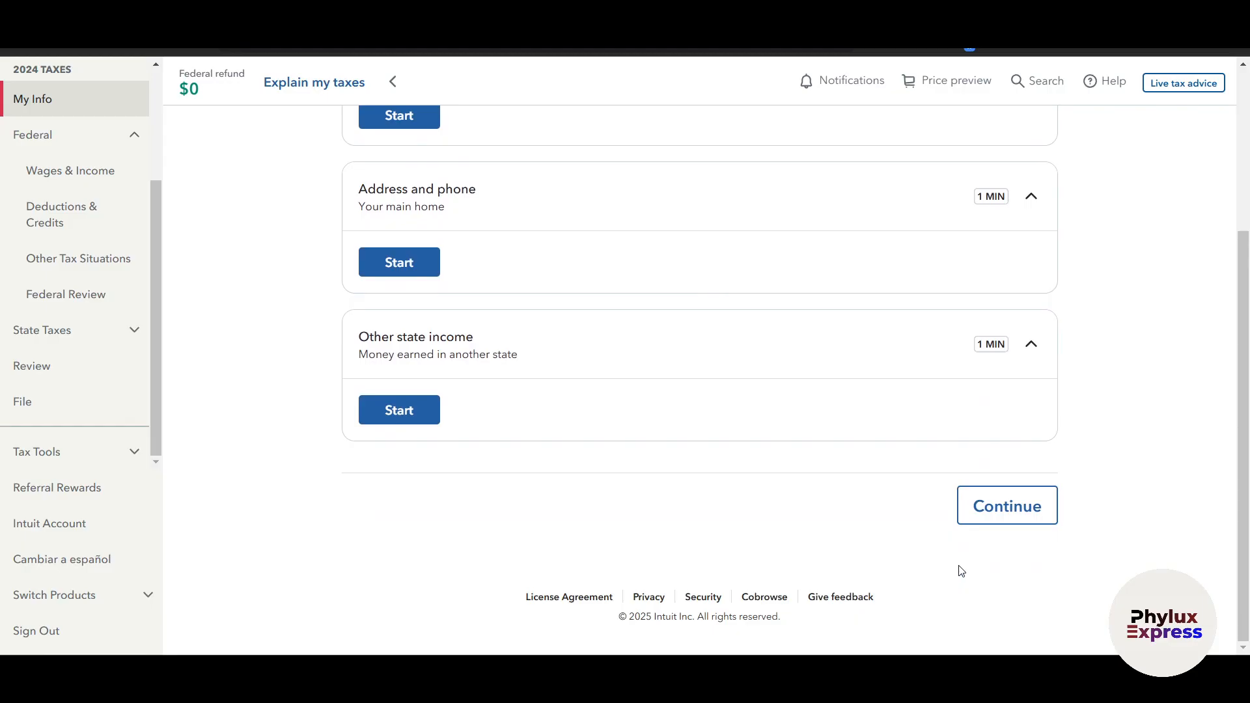
scroll(962, 568, "up", 4)
scroll(963, 559, "down", 4)
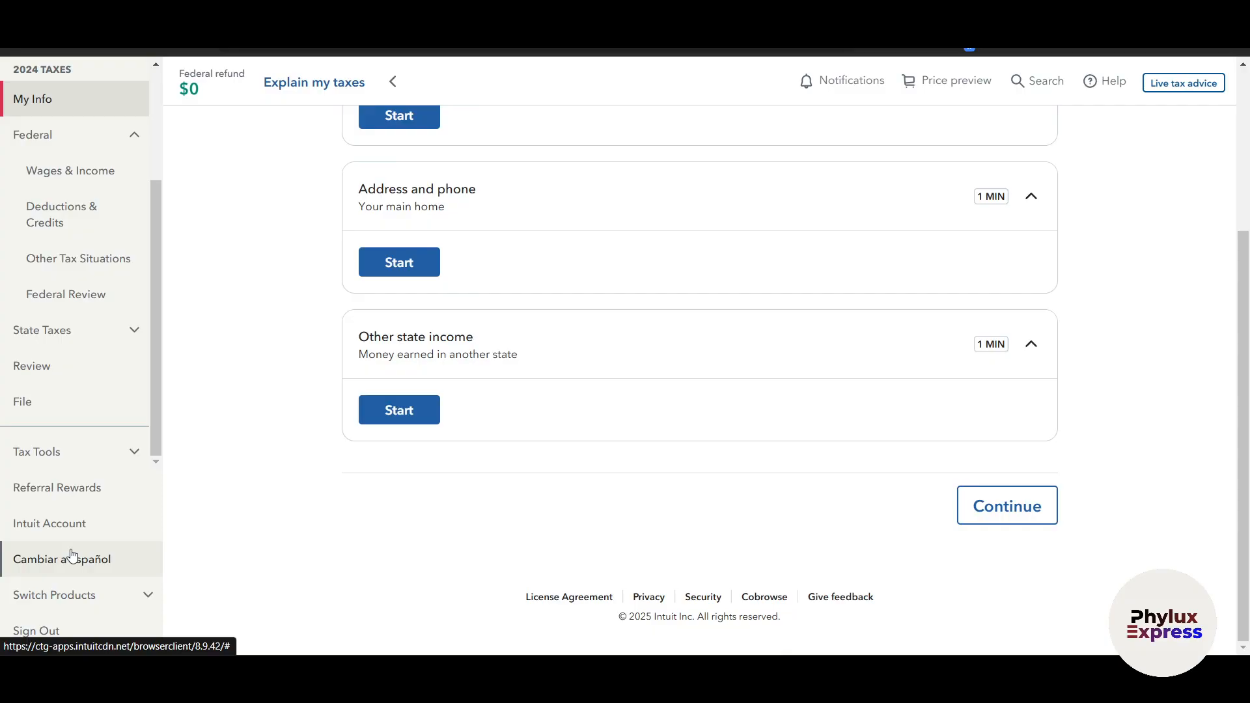
scroll(2, 594, "up", 4)
scroll(290, 608, "down", 3)
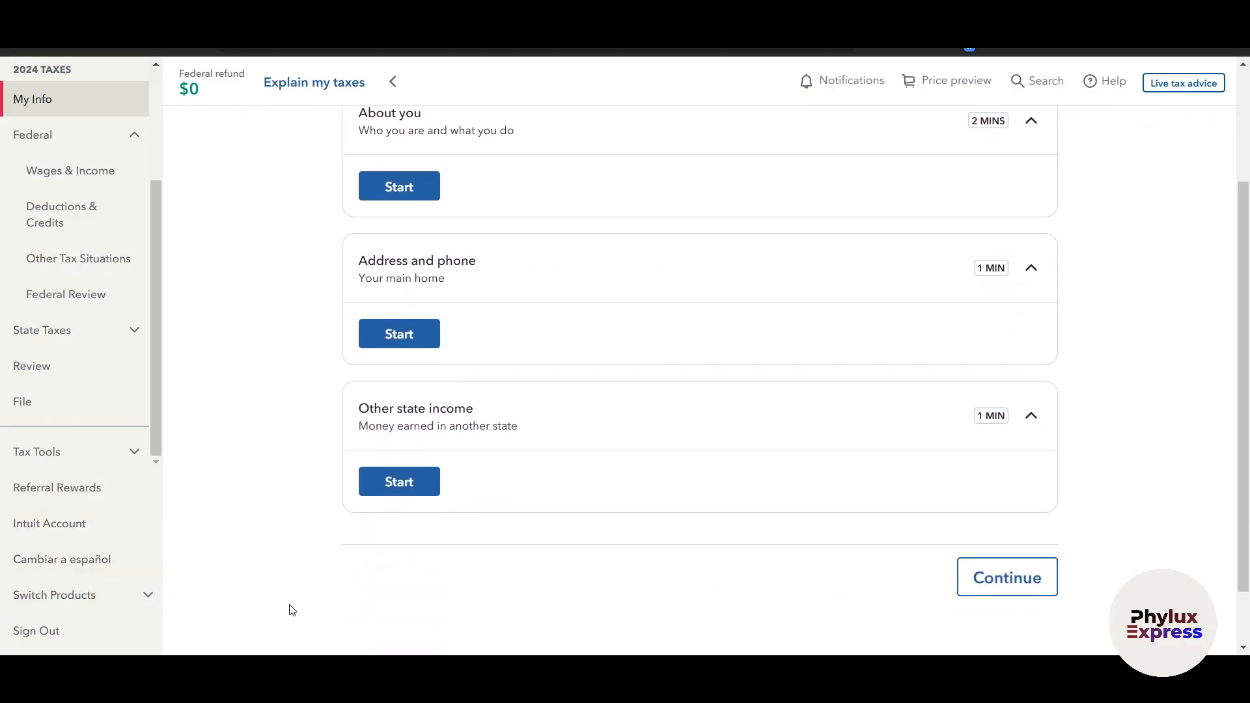
scroll(305, 612, "down", 1)
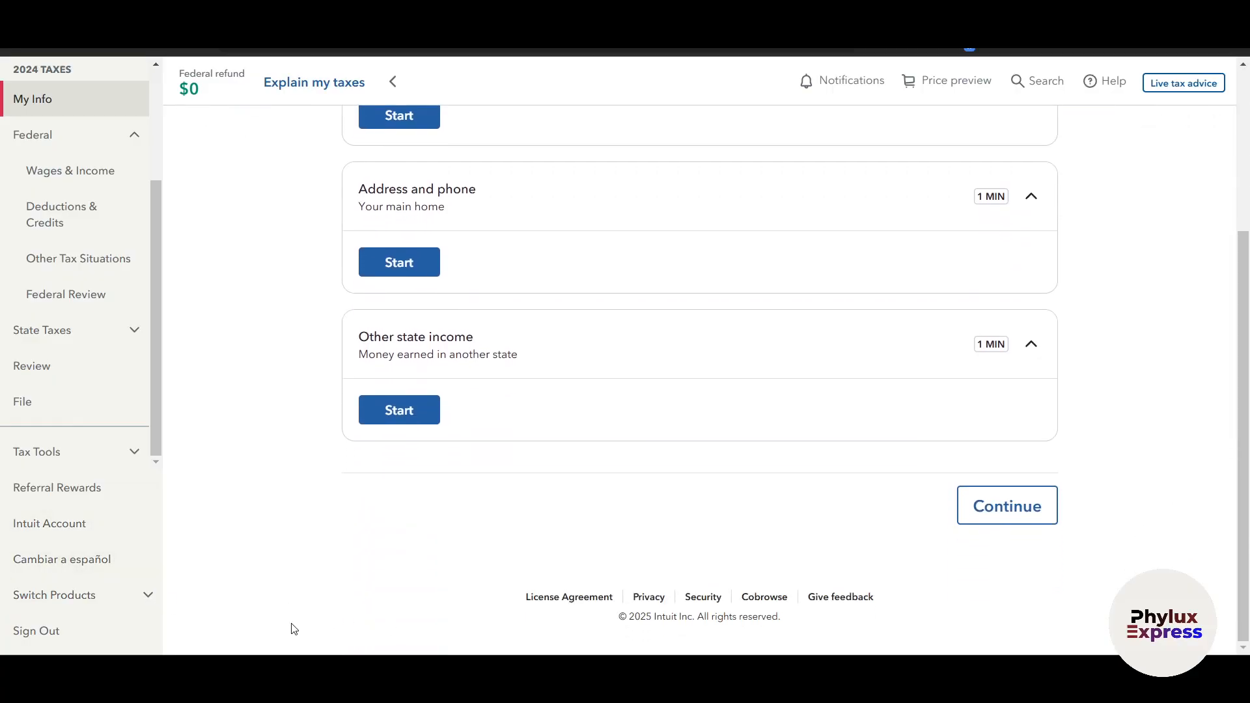